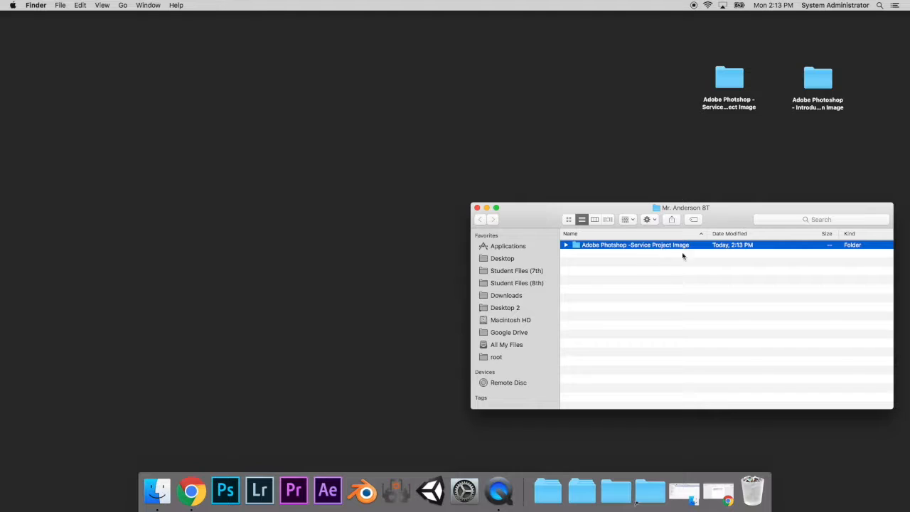
Open Service_Project_Template.psd from the Adobe Photshop -Service Project Image folder in Photoshop.
{"action": "double_click", "coordinate": [670, 246]}
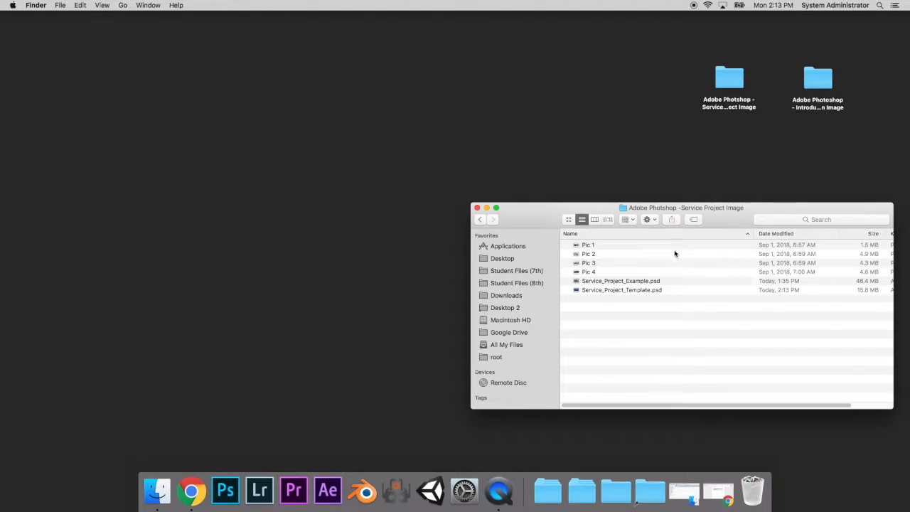
{"action": "left_click", "coordinate": [630, 290]}
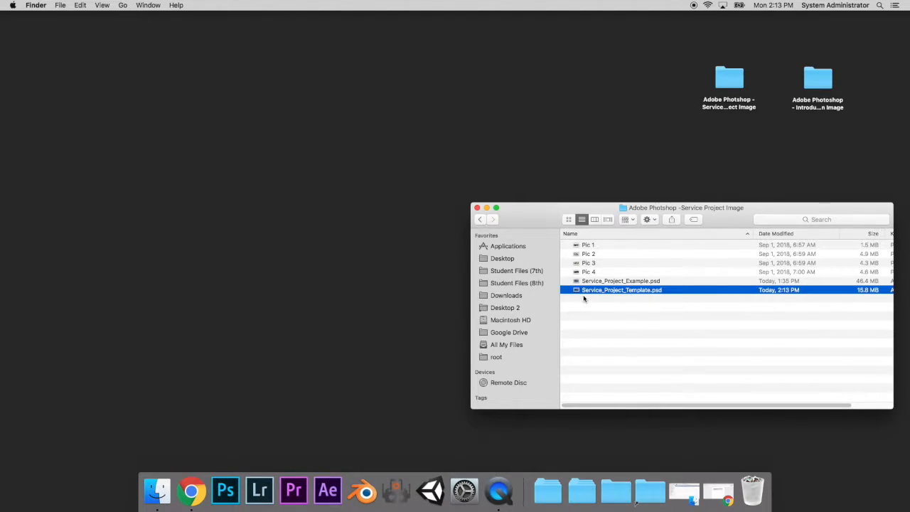
{"action": "double_click", "coordinate": [652, 295]}
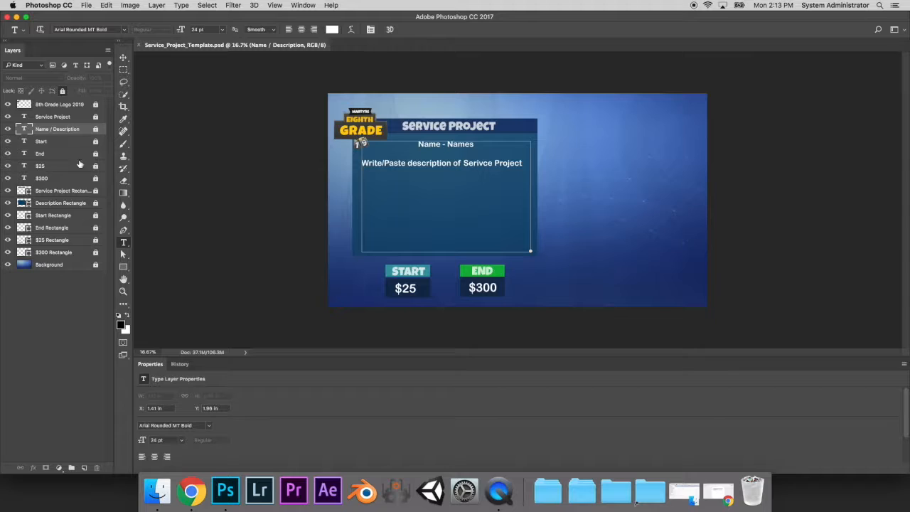
Select the Name / Description text layer and unlock it.
{"action": "left_click", "coordinate": [61, 106]}
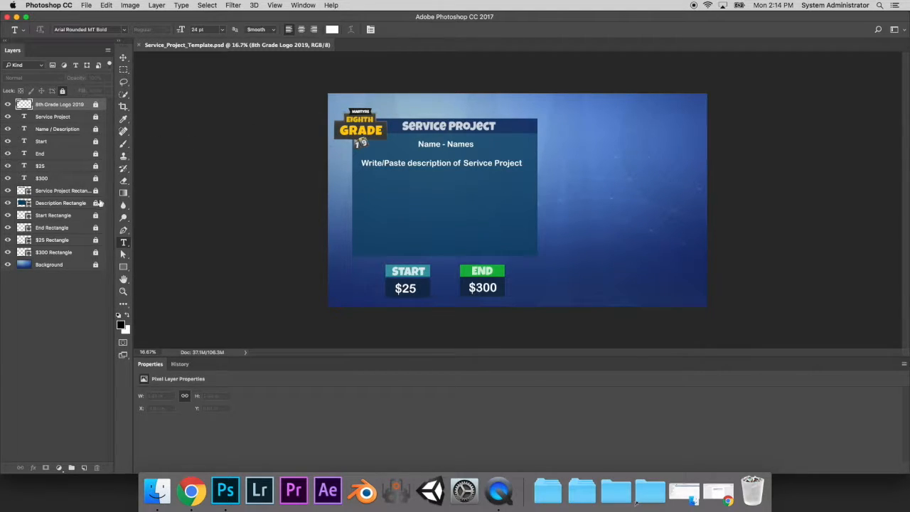
{"action": "left_click", "coordinate": [61, 119]}
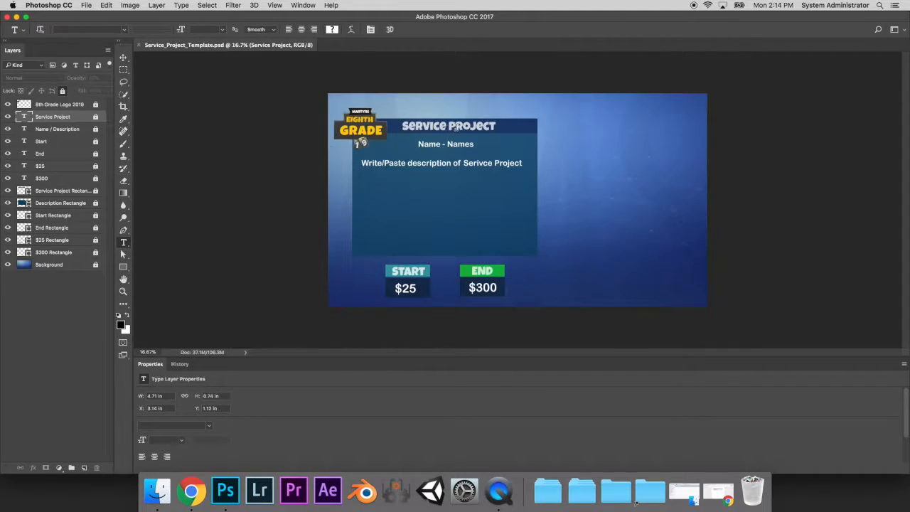
{"action": "left_click", "coordinate": [45, 132]}
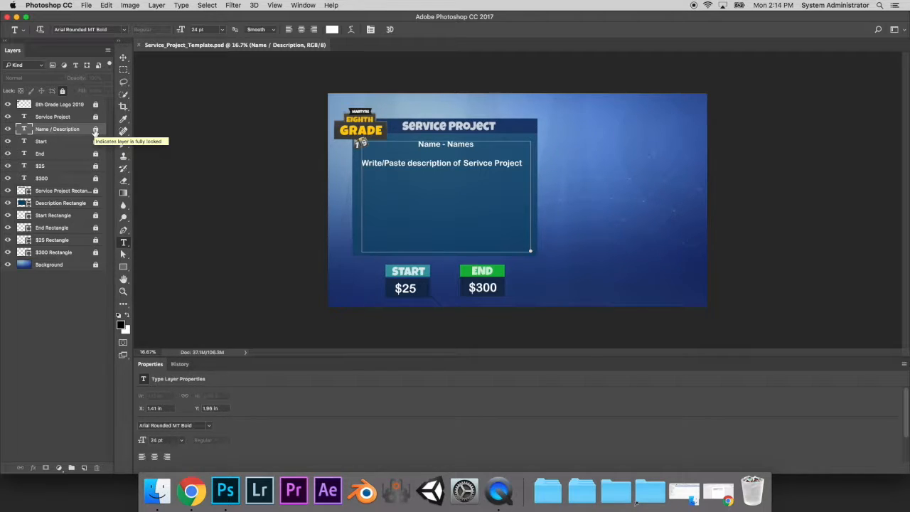
{"action": "left_click", "coordinate": [95, 131]}
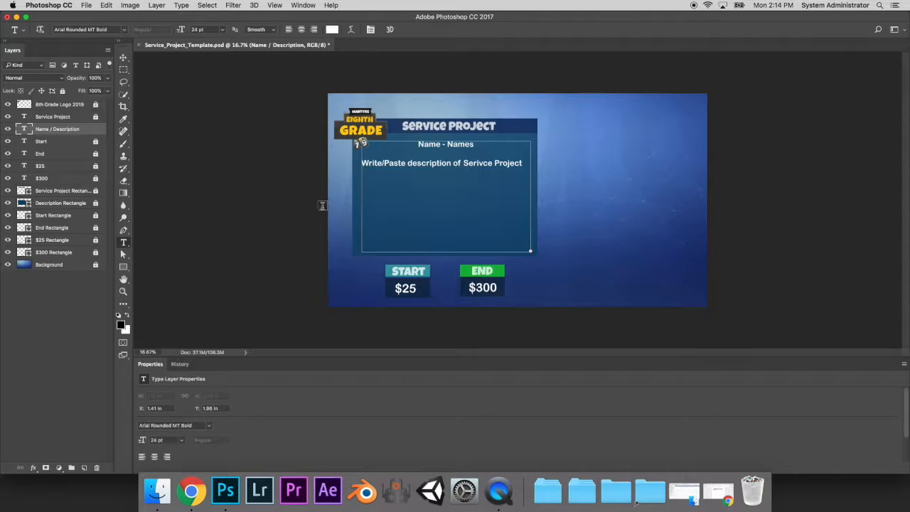
Replace the "Name - Names" placeholder with the three project members' first names separated by hyphens.
{"action": "left_click", "coordinate": [476, 144]}
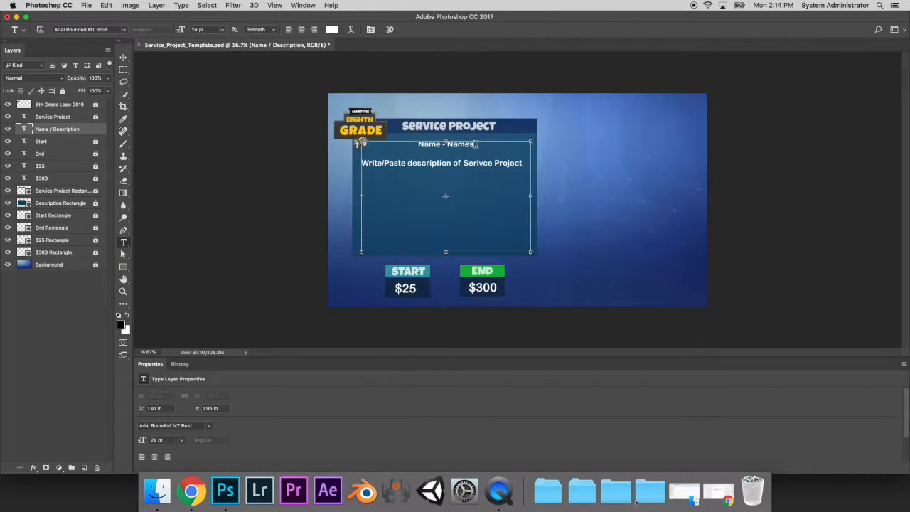
{"action": "left_click_drag", "start_coordinate": [477, 147], "coordinate": [435, 144]}
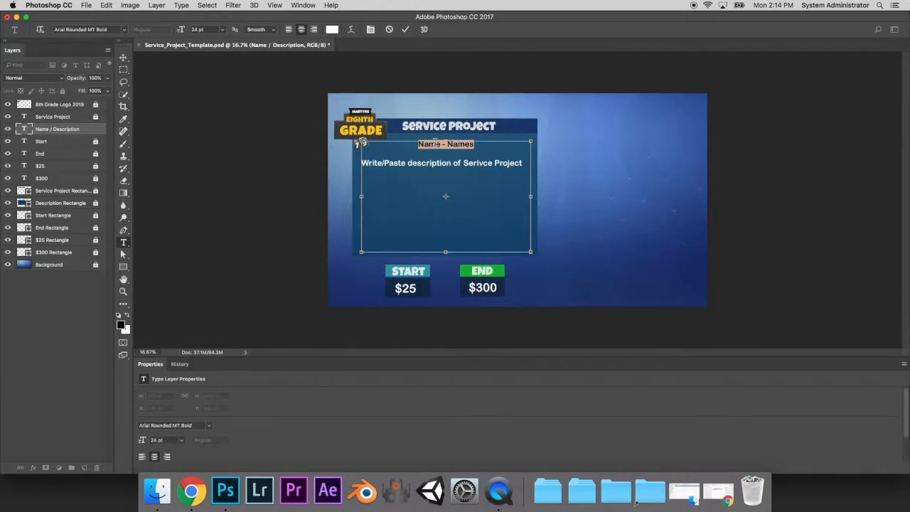
{"action": "type", "text": "Robert"}
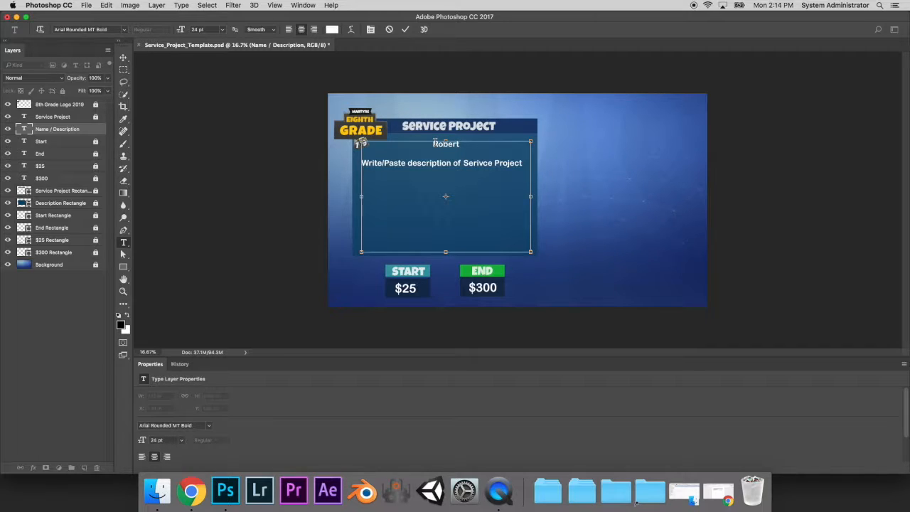
{"action": "type", "text": " - Ron - Joe"}
Replace the description placeholder with two paragraphs on the MB Pier bakesale and handing out gifts on Skid Row, and relock the Name / Description layer.
{"action": "left_click", "coordinate": [526, 163]}
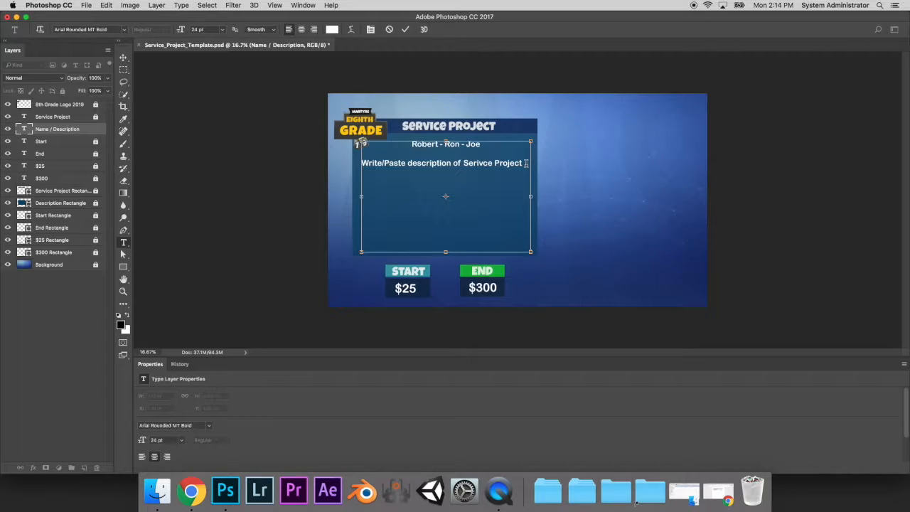
{"action": "left_click_drag", "start_coordinate": [526, 163], "coordinate": [362, 164]}
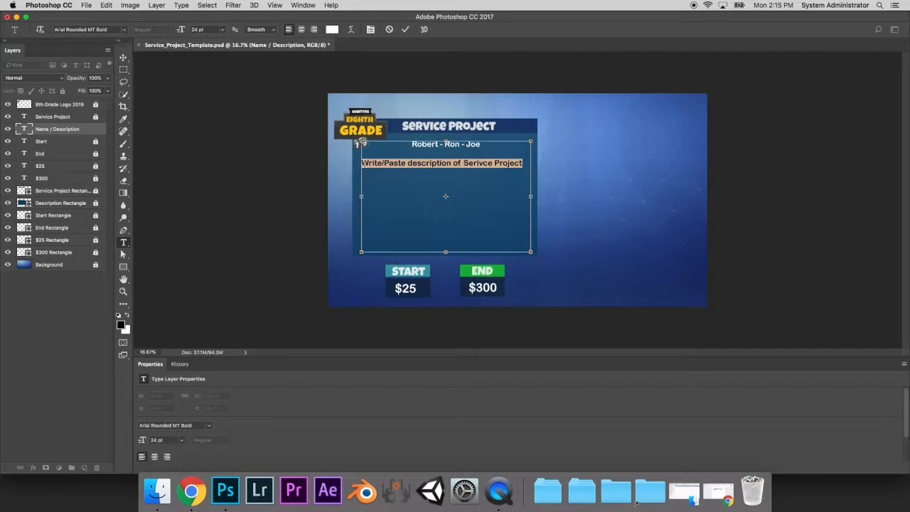
{"action": "type", "text": "Gerheh"}
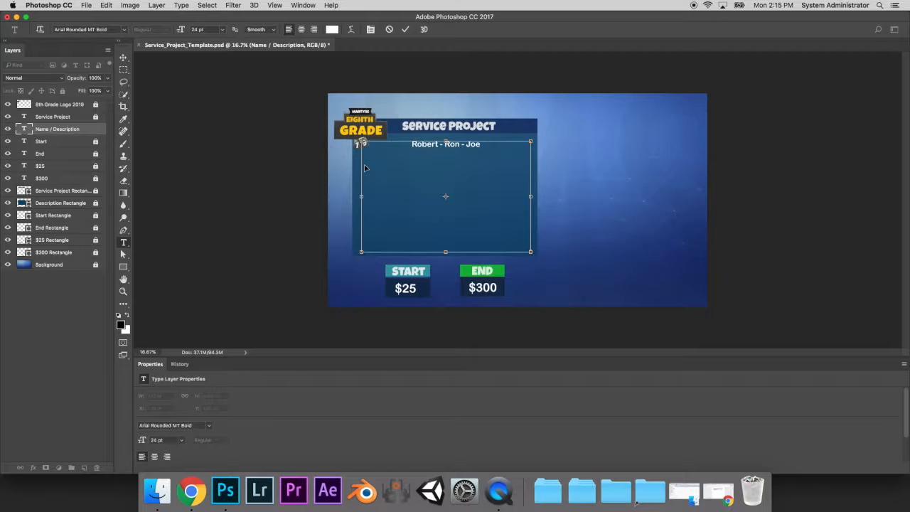
{"action": "type", "text": "We used are starting funds to buy the raw materials needed for a bakesale. We opened our bakesale on a busy Saturday at MB Pier. where we raised $300. We used this money to buy food and clothing for the homeless.  We spent another 8 hours on a Saturday handing out our gifts to the homeless on Skid Row."}
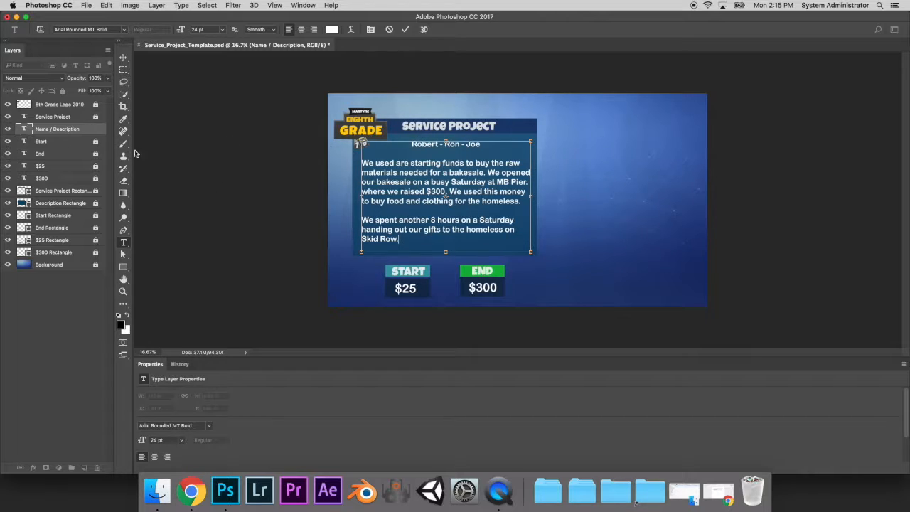
{"action": "left_click", "coordinate": [82, 134]}
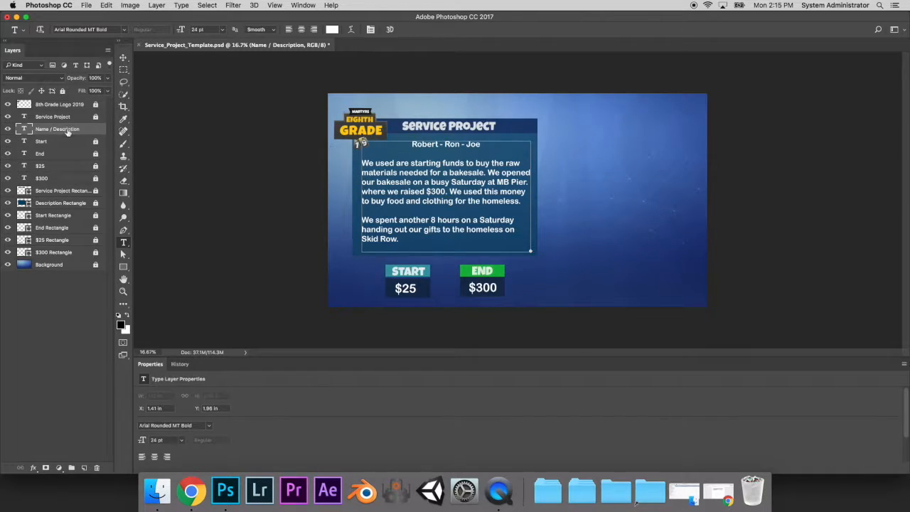
{"action": "left_click", "coordinate": [63, 91]}
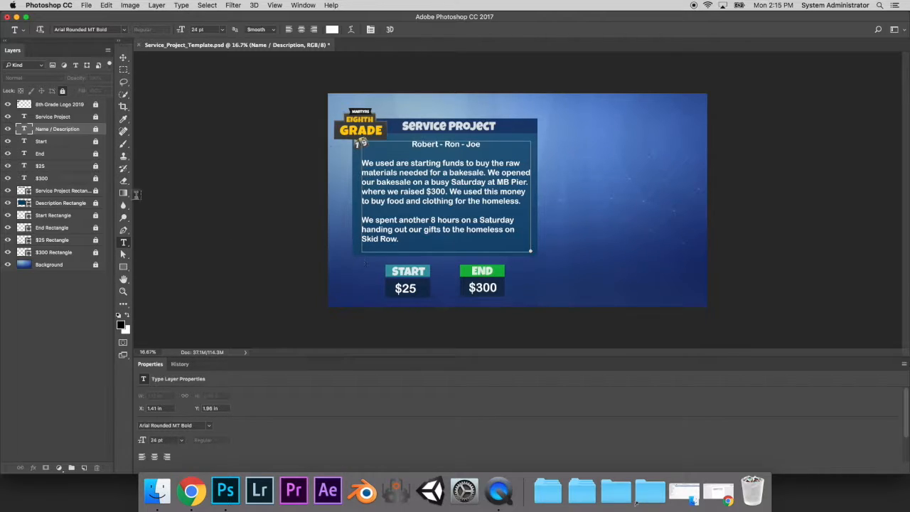
Unlock the $25 text layer, change the START amount to $10 and relock the layer.
{"action": "left_click", "coordinate": [60, 167]}
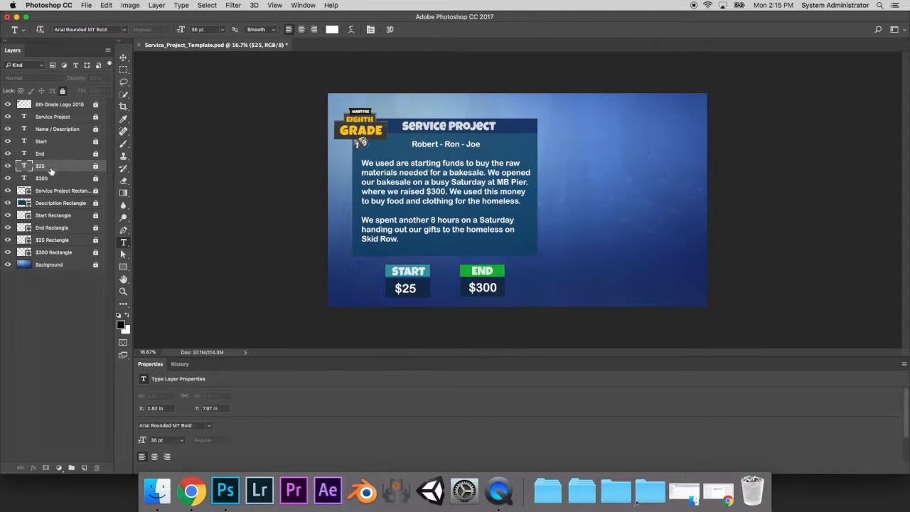
{"action": "left_click", "coordinate": [95, 168]}
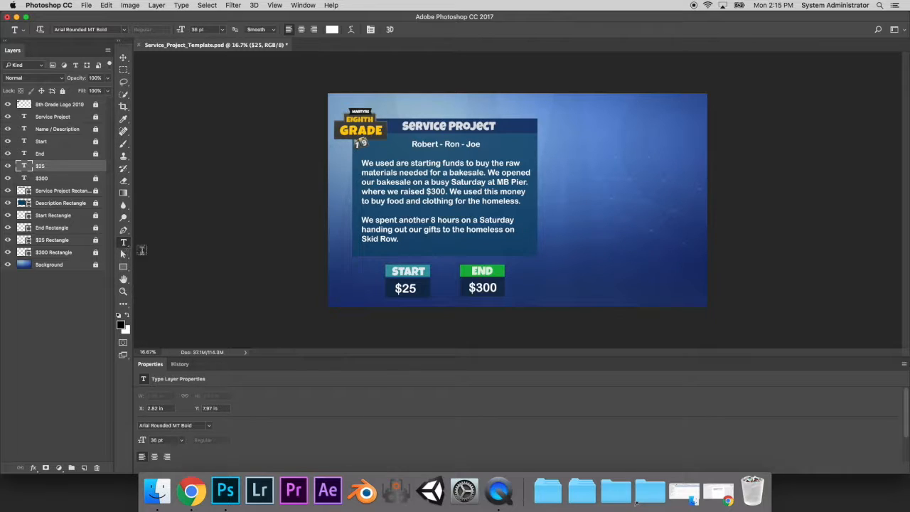
{"action": "left_click_drag", "start_coordinate": [416, 288], "coordinate": [397, 289]}
{"action": "type", "text": "10"}
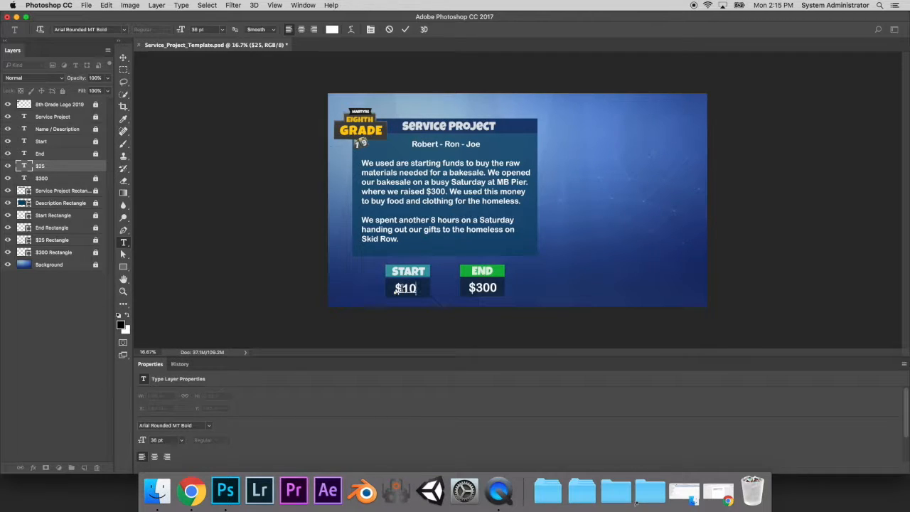
{"action": "left_click", "coordinate": [64, 169]}
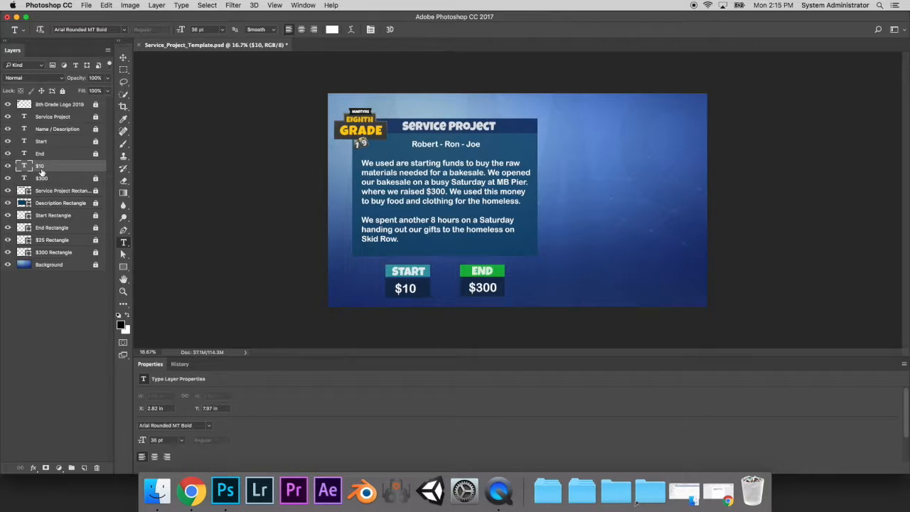
{"action": "left_click", "coordinate": [63, 90]}
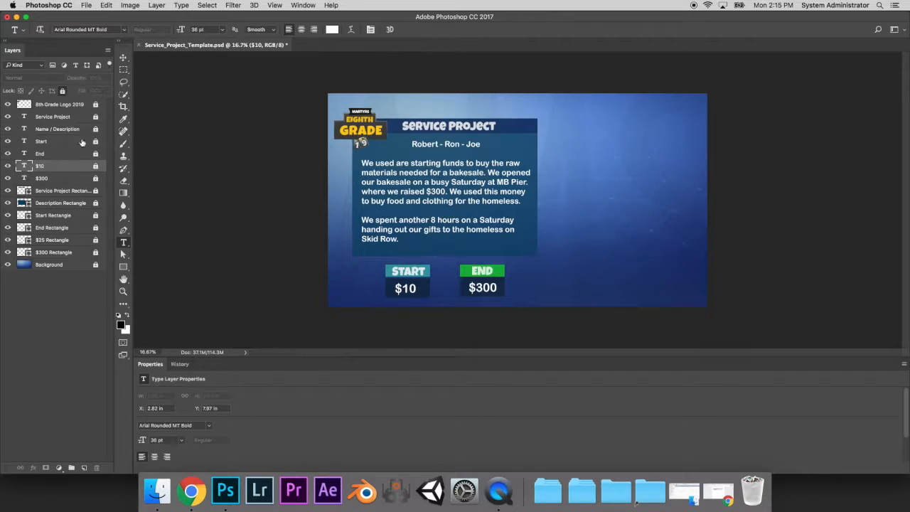
Unlock the $300 text layer, change the END amount to $500 and relock the layer.
{"action": "left_click", "coordinate": [72, 181]}
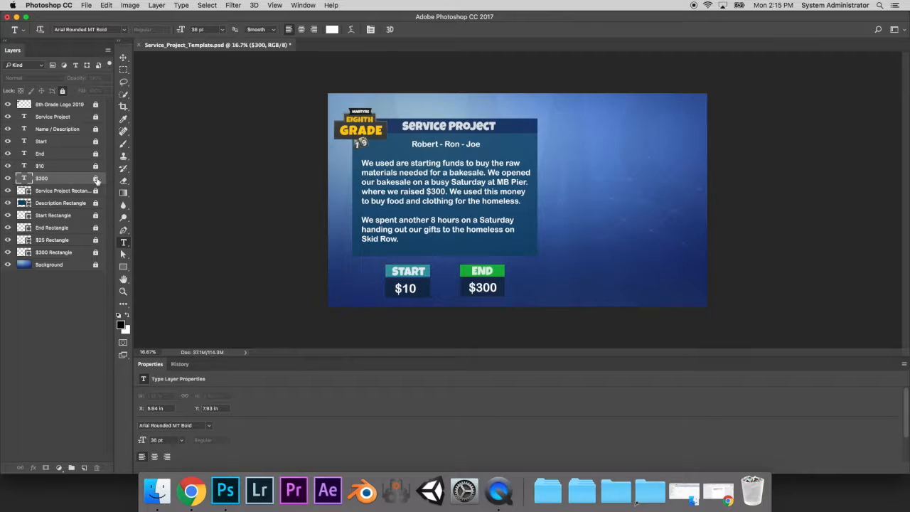
{"action": "left_click", "coordinate": [94, 183]}
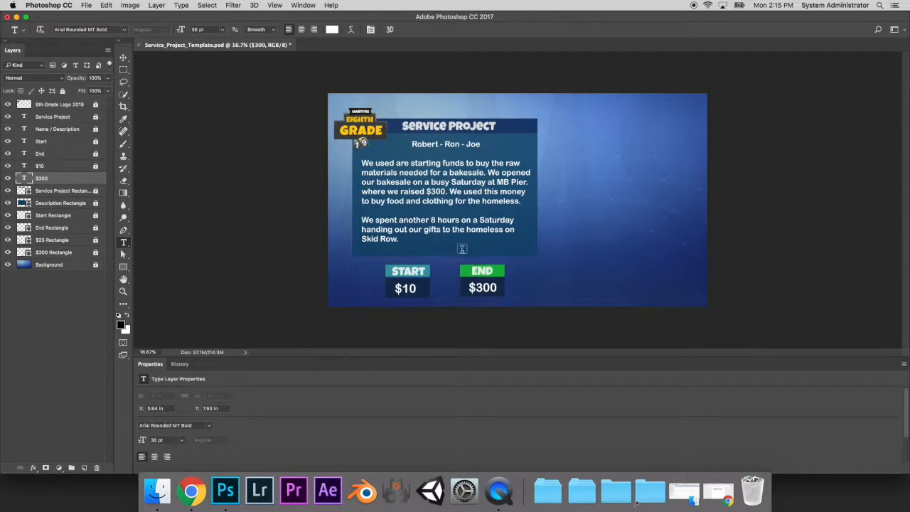
{"action": "left_click", "coordinate": [482, 287]}
{"action": "key", "text": "BackSpace"}
{"action": "type", "text": "5"}
{"action": "left_click", "coordinate": [68, 184]}
{"action": "left_click", "coordinate": [63, 91]}
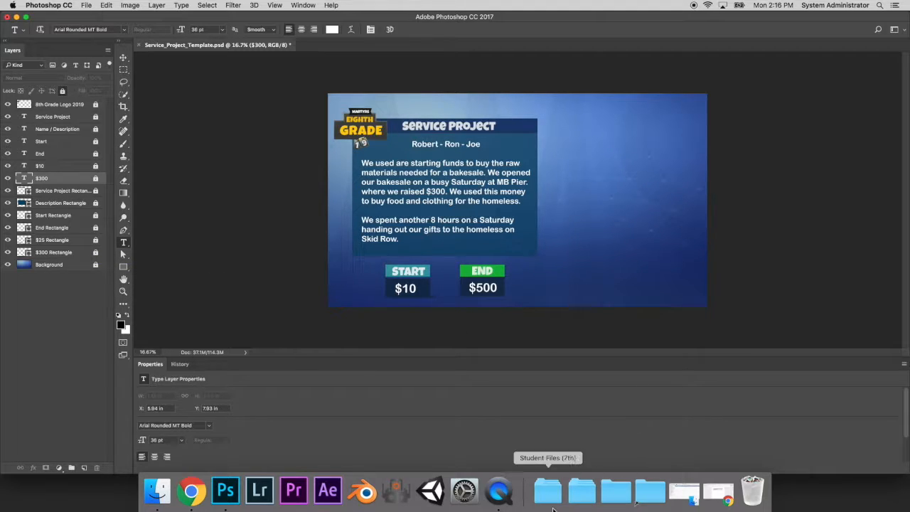
Switch to Finder, open the Adobe Photshop -Service Project Image folder in the teacher's student folder, and preview Pic 1 through Pic 4.
{"action": "left_click", "coordinate": [580, 497]}
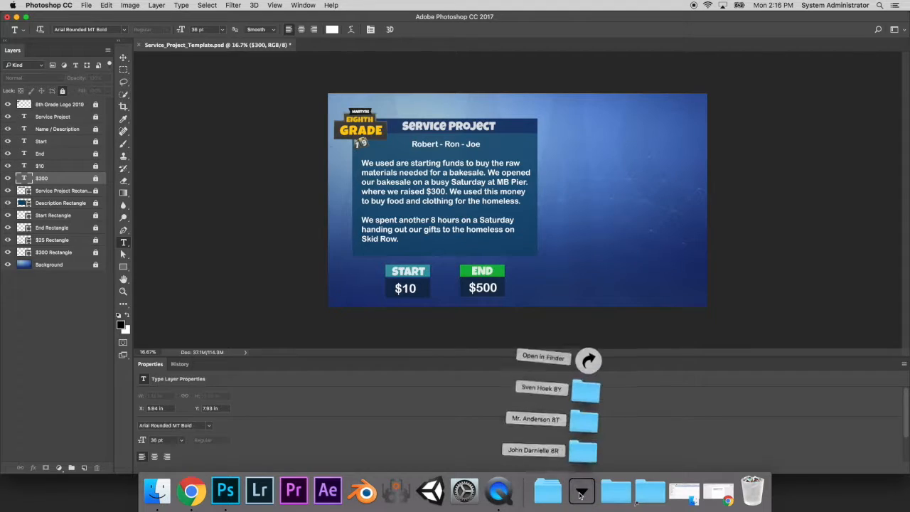
{"action": "left_click", "coordinate": [586, 430]}
{"action": "left_click", "coordinate": [546, 218]}
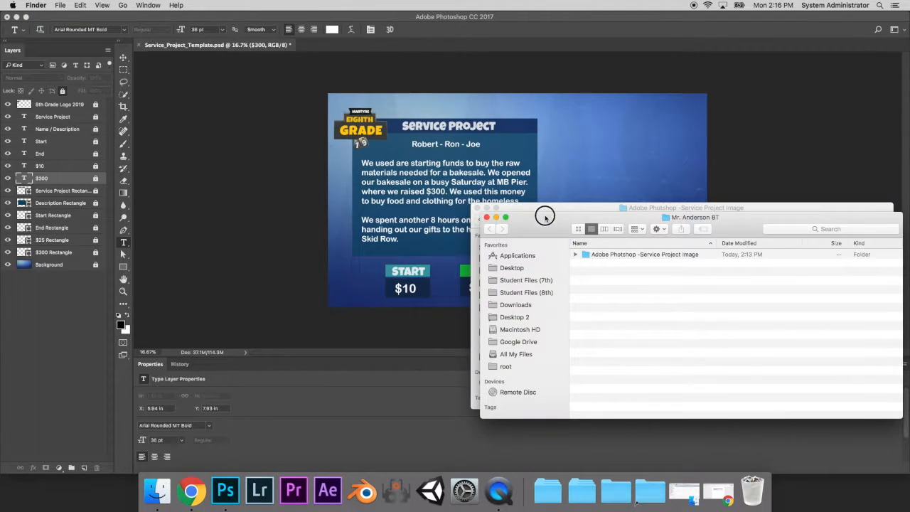
{"action": "double_click", "coordinate": [601, 255]}
{"action": "left_click", "coordinate": [614, 254]}
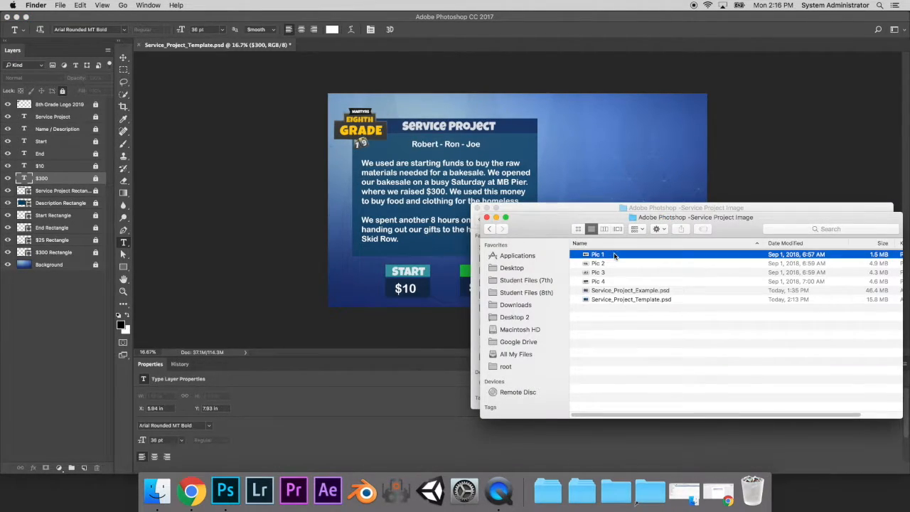
{"action": "left_click_drag", "start_coordinate": [582, 217], "coordinate": [432, 240]}
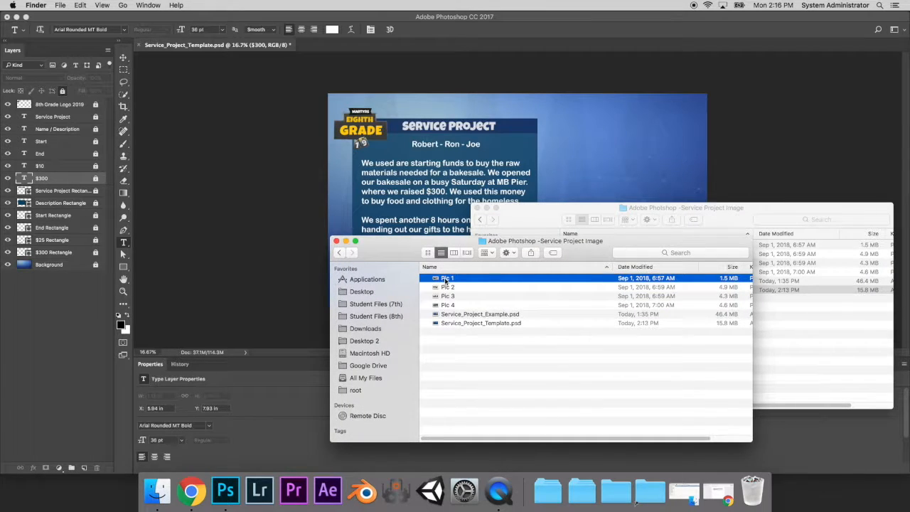
{"action": "key", "text": "space"}
{"action": "key", "text": "Down"}
{"action": "key", "text": "Down"}
{"action": "key", "text": "Down"}
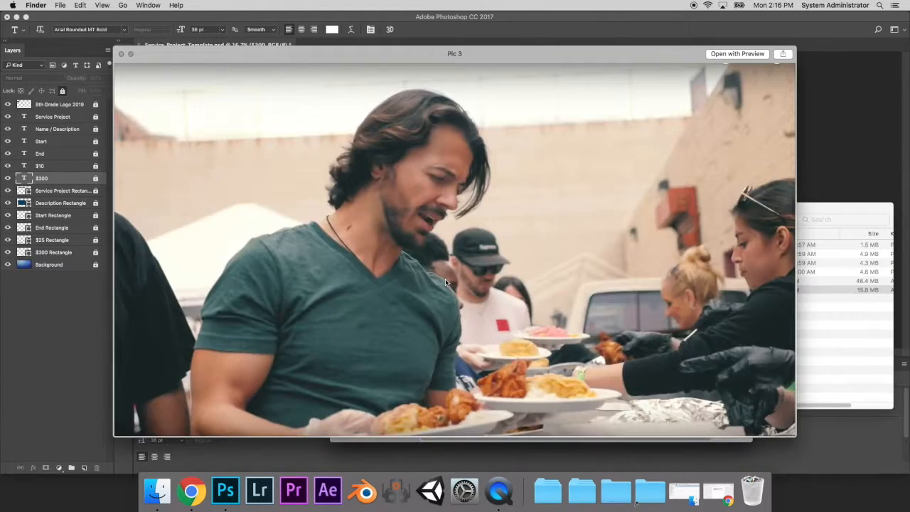
{"action": "key", "text": "space"}
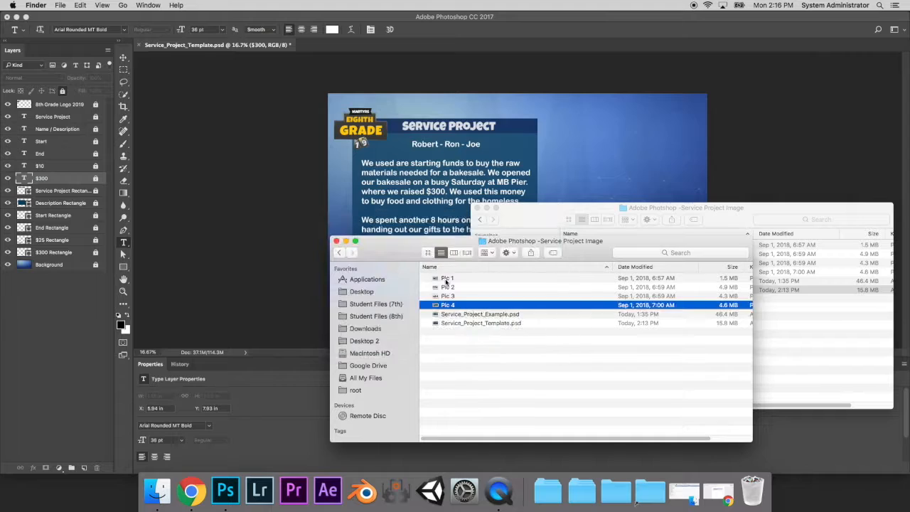
Place Pic 2 in the template, scaled to about 30% in the upper part of the empty area beside the description box.
{"action": "left_click_drag", "start_coordinate": [448, 286], "coordinate": [575, 165]}
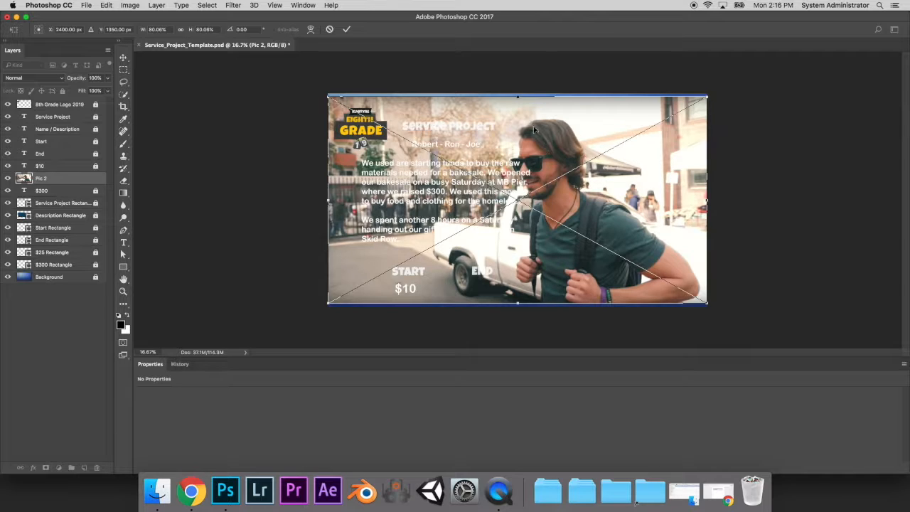
{"action": "left_click_drag", "start_coordinate": [328, 97], "coordinate": [601, 145]}
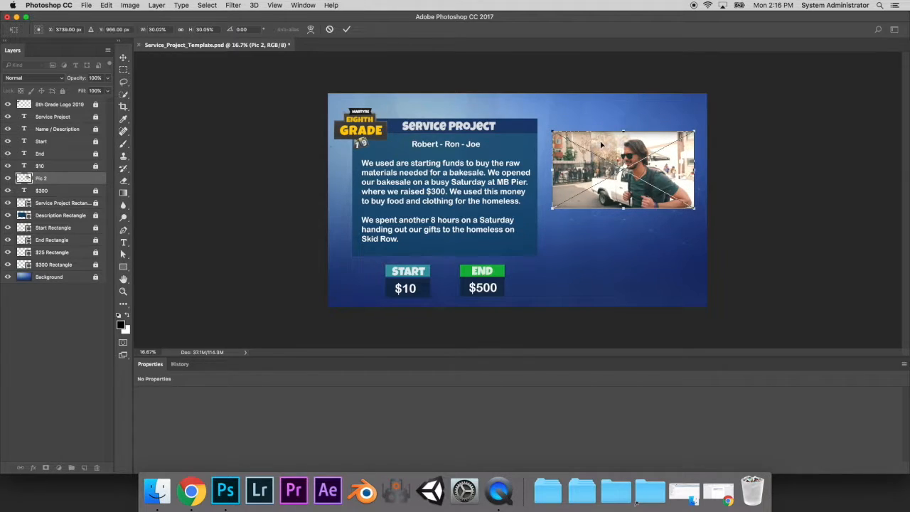
{"action": "key", "text": "Return"}
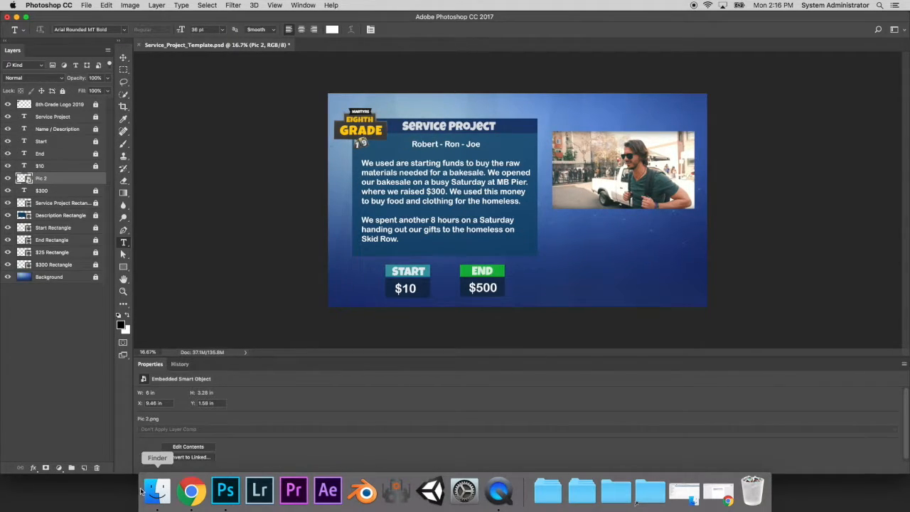
Place Pic 3 from the project image folder in the template, scaled to about 30% directly below Pic 2.
{"action": "left_click", "coordinate": [157, 490]}
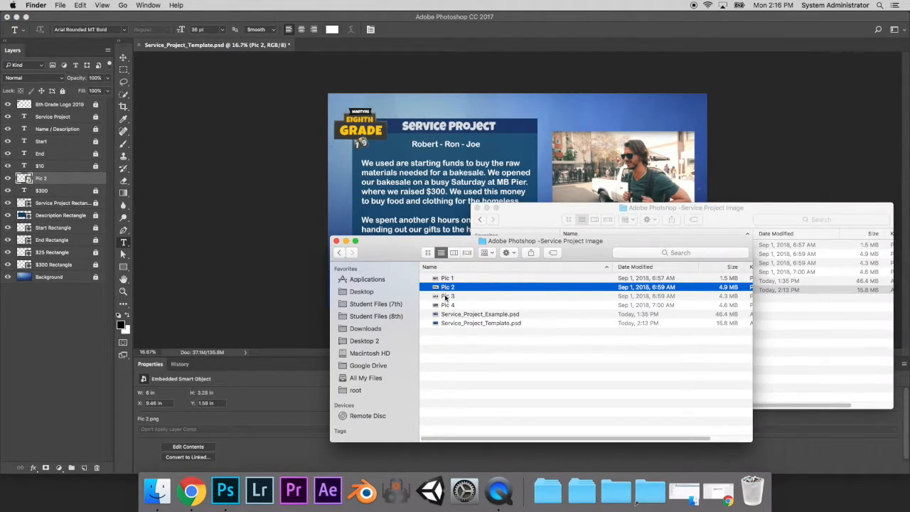
{"action": "left_click", "coordinate": [447, 296]}
{"action": "left_click_drag", "start_coordinate": [451, 295], "coordinate": [530, 205]}
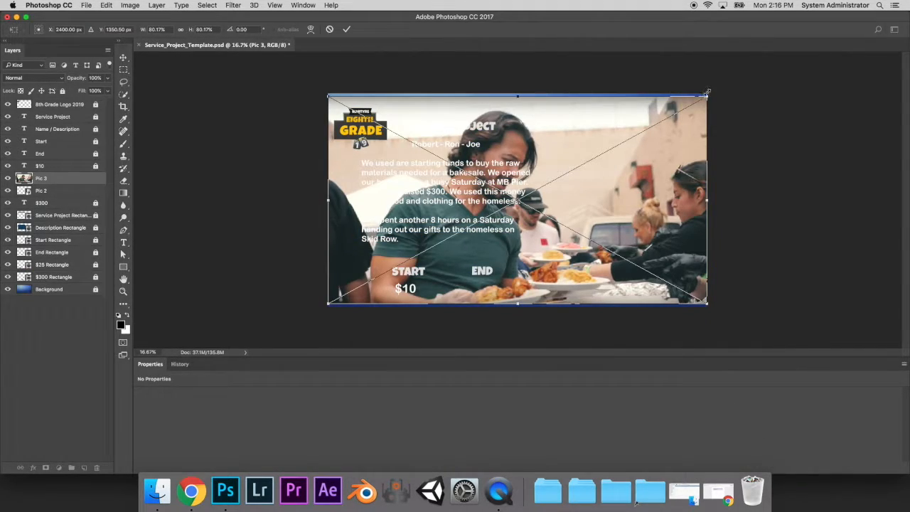
{"action": "left_click_drag", "start_coordinate": [708, 94], "coordinate": [672, 231]}
{"action": "left_click_drag", "start_coordinate": [614, 241], "coordinate": [629, 231]}
{"action": "left_click_drag", "start_coordinate": [681, 219], "coordinate": [663, 225]}
{"action": "key", "text": "Return"}
Place Pic 4 from the project image folder in the template, scaled to about 32% and overlapping the description box and the other pictures.
{"action": "left_click", "coordinate": [156, 490]}
{"action": "left_click_drag", "start_coordinate": [498, 311], "coordinate": [538, 199]}
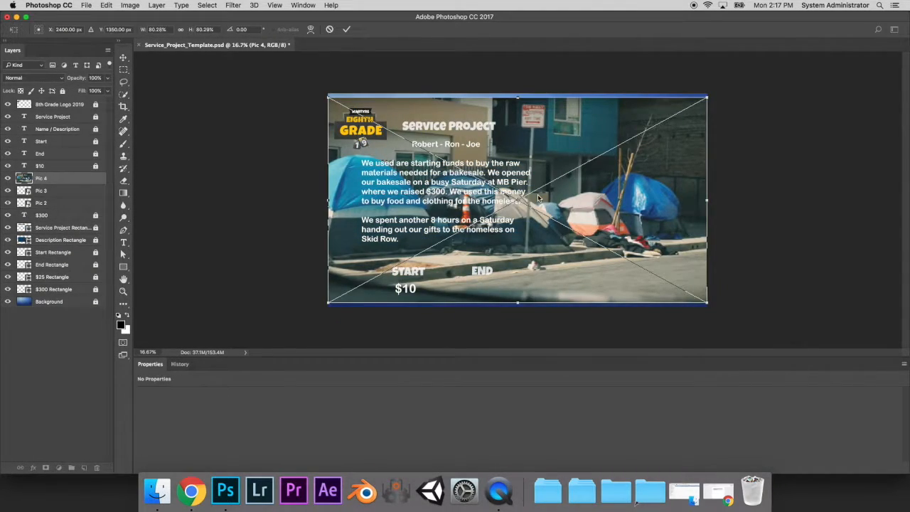
{"action": "left_click_drag", "start_coordinate": [706, 98], "coordinate": [477, 222]}
{"action": "left_click_drag", "start_coordinate": [453, 257], "coordinate": [611, 210]}
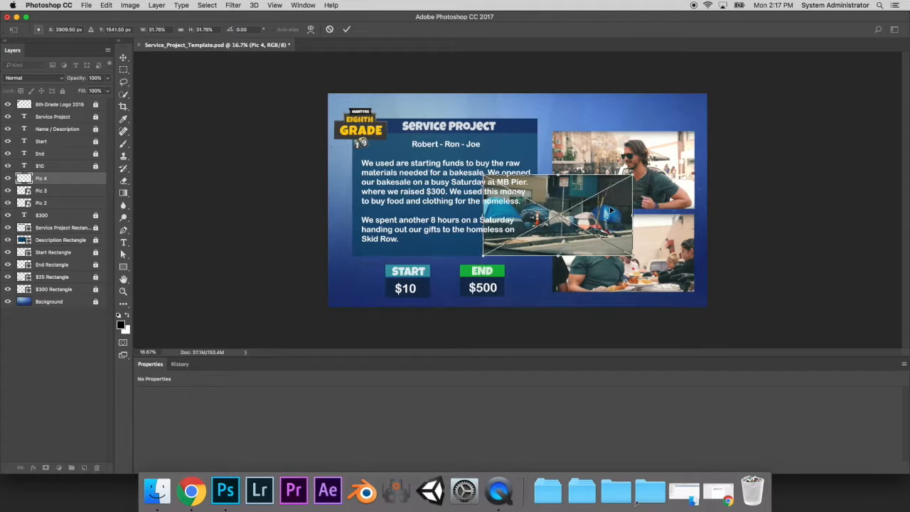
{"action": "key", "text": "Return"}
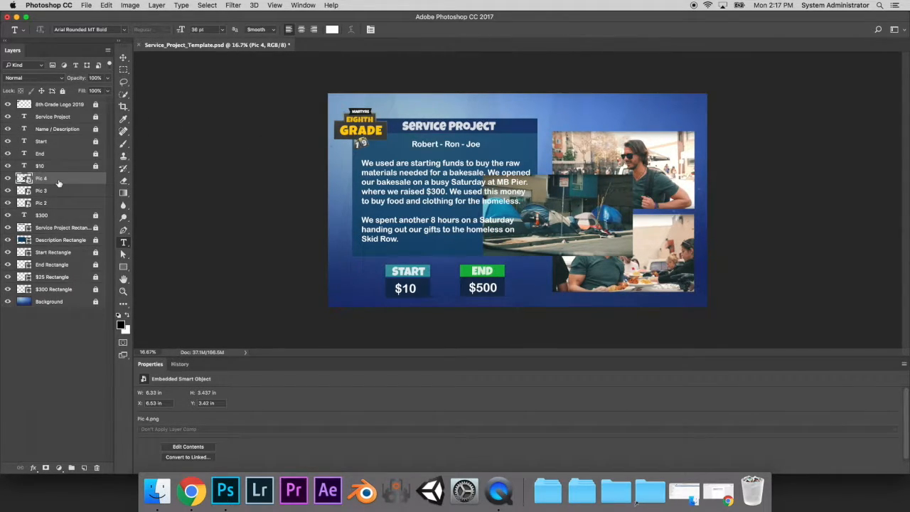
Move the Pic 4, Pic 3 and Pic 2 layers together to just above the Background layer, then deselect them.
{"action": "left_click", "coordinate": [58, 204], "text": "shift"}
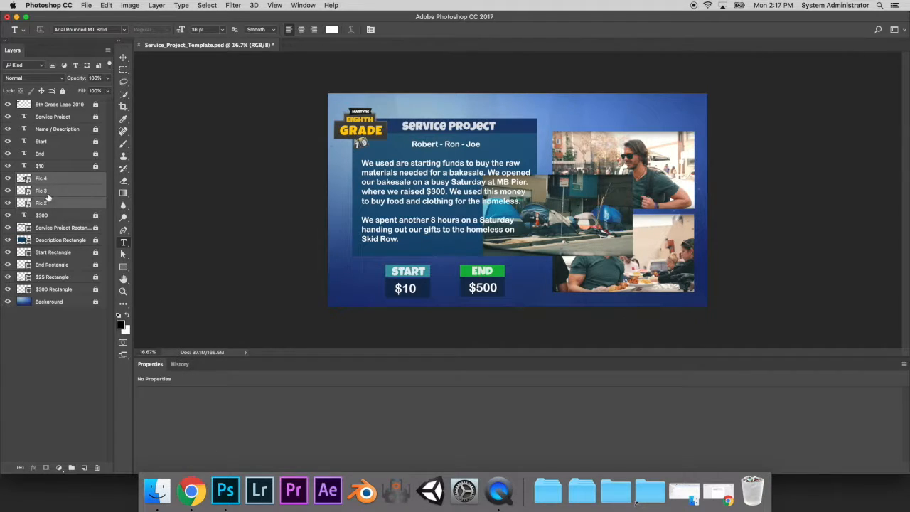
{"action": "left_click_drag", "start_coordinate": [59, 179], "coordinate": [61, 301]}
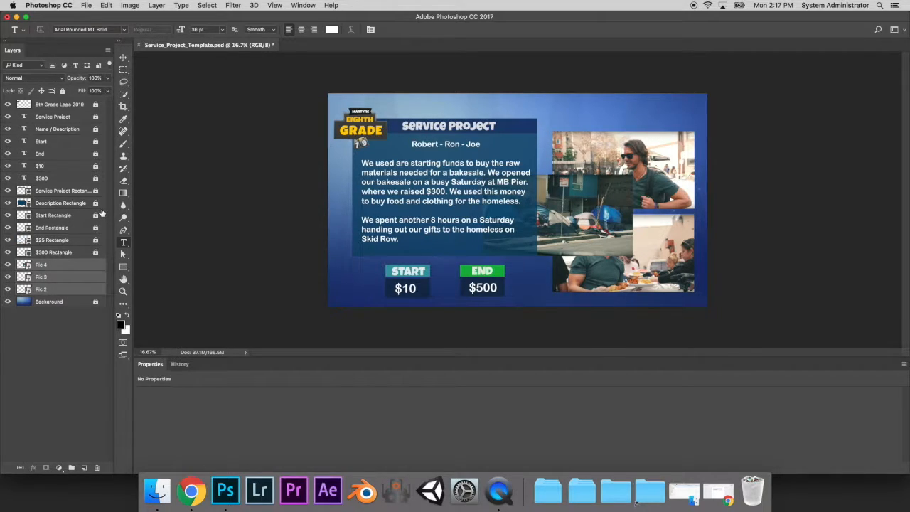
{"action": "left_click", "coordinate": [53, 351]}
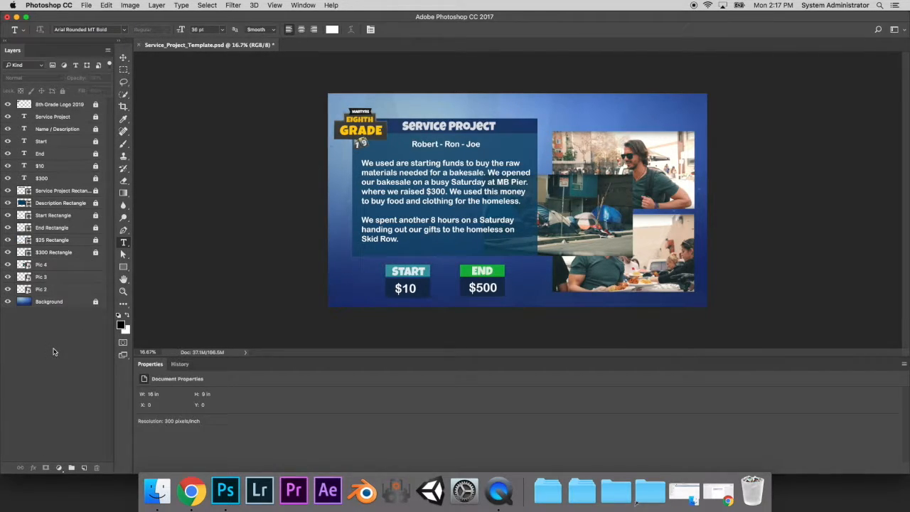
Move Pic 2 up toward the template's upper edge, tilt it about 5° counterclockwise and scale it to about 29%.
{"action": "left_click", "coordinate": [64, 266]}
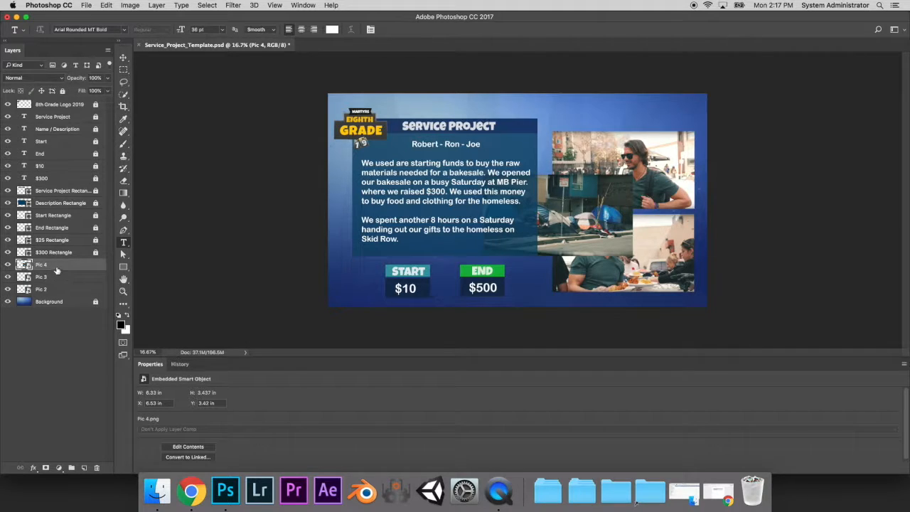
{"action": "left_click", "coordinate": [62, 290]}
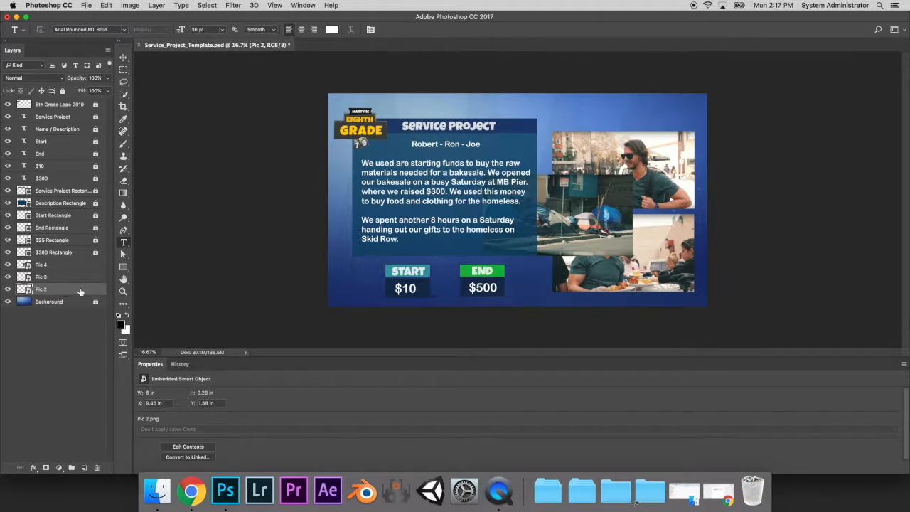
{"action": "left_click", "coordinate": [125, 59]}
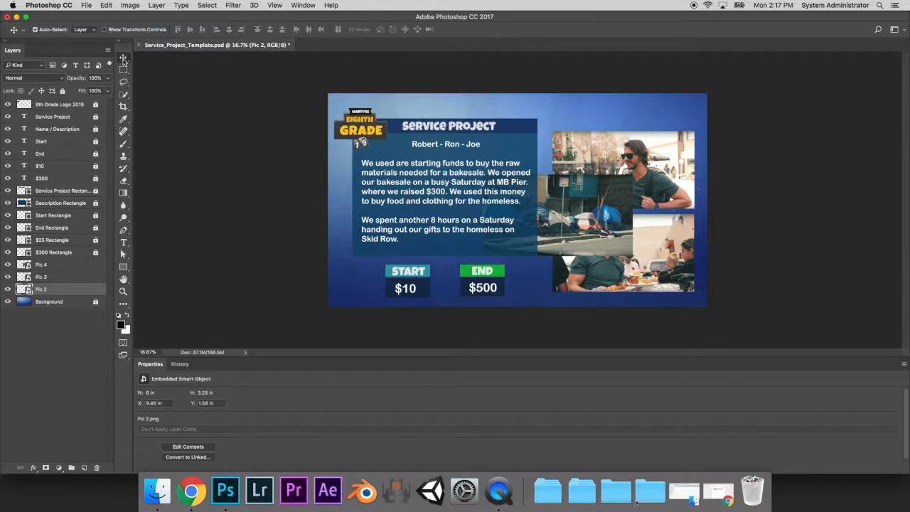
{"action": "left_click_drag", "start_coordinate": [658, 186], "coordinate": [659, 162]}
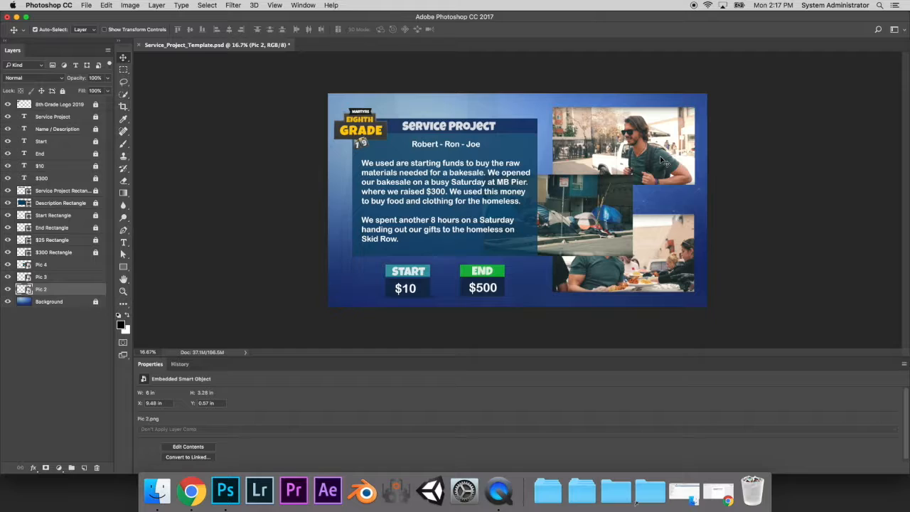
{"action": "key", "text": "super+t"}
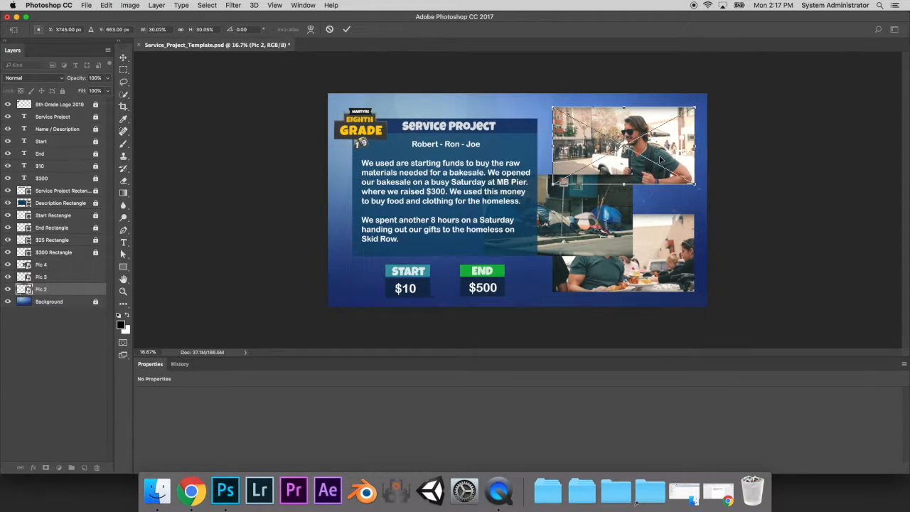
{"action": "mouse_move", "coordinate": [624, 94]}
{"action": "left_mouse_down"}
{"action": "mouse_move", "coordinate": [609, 88]}
{"action": "mouse_move", "coordinate": [636, 85]}
{"action": "mouse_move", "coordinate": [619, 90]}
{"action": "left_mouse_up"}
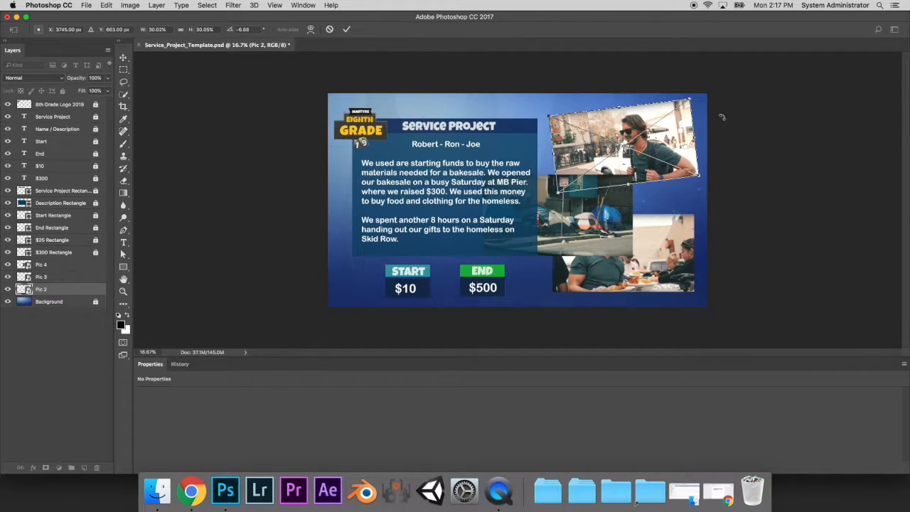
{"action": "left_click_drag", "start_coordinate": [690, 99], "coordinate": [684, 104]}
{"action": "left_click_drag", "start_coordinate": [621, 99], "coordinate": [623, 94]}
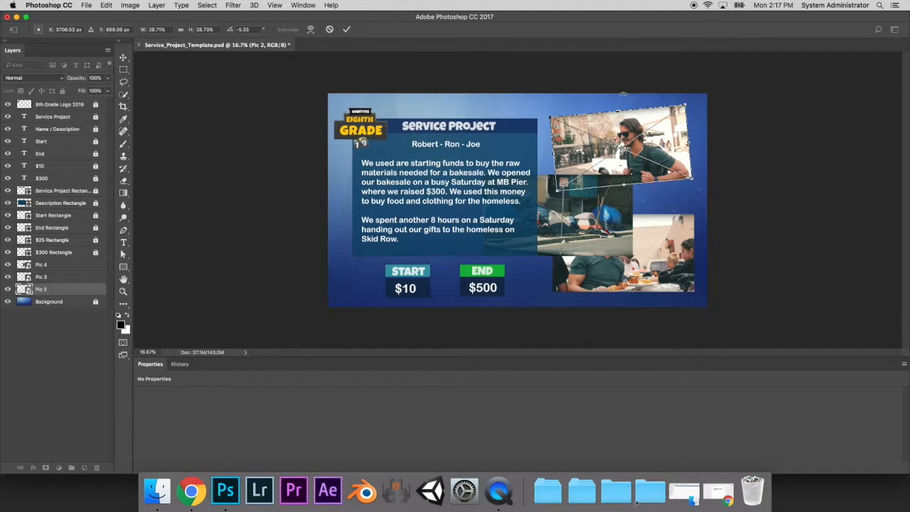
{"action": "key", "text": "Return"}
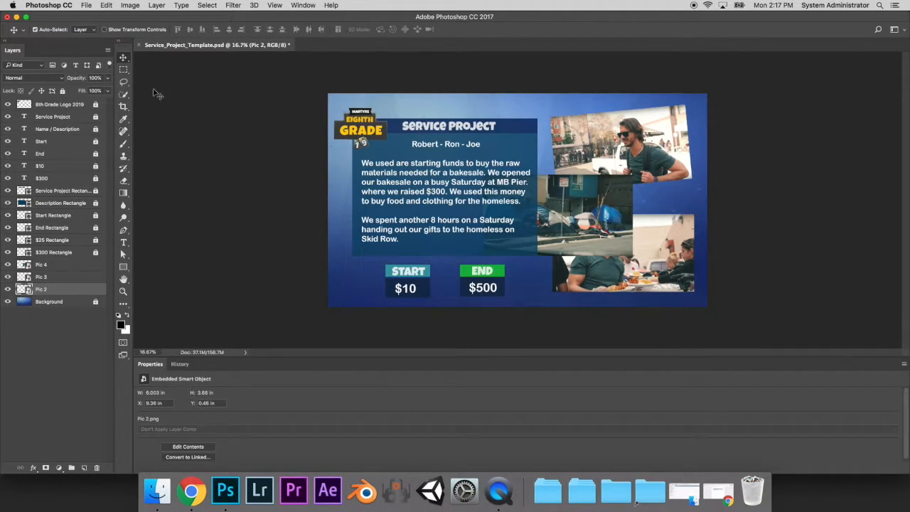
Rotate Pic 4 about 9° clockwise, scale it to about 25% and move it to the lower picture area over Pic 3.
{"action": "left_click", "coordinate": [597, 211]}
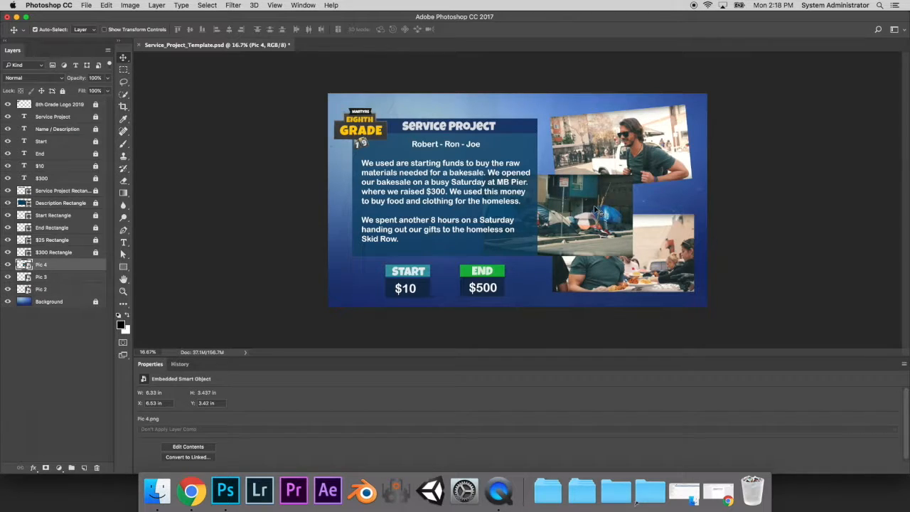
{"action": "key", "text": "super+t"}
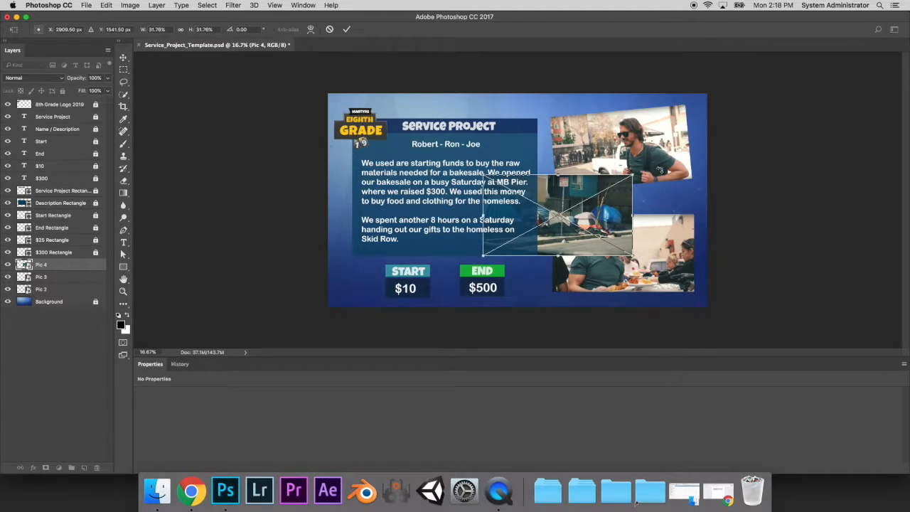
{"action": "mouse_move", "coordinate": [661, 174]}
{"action": "left_mouse_down"}
{"action": "mouse_move", "coordinate": [651, 141]}
{"action": "mouse_move", "coordinate": [664, 181]}
{"action": "left_mouse_up"}
{"action": "left_click_drag", "start_coordinate": [592, 199], "coordinate": [659, 239]}
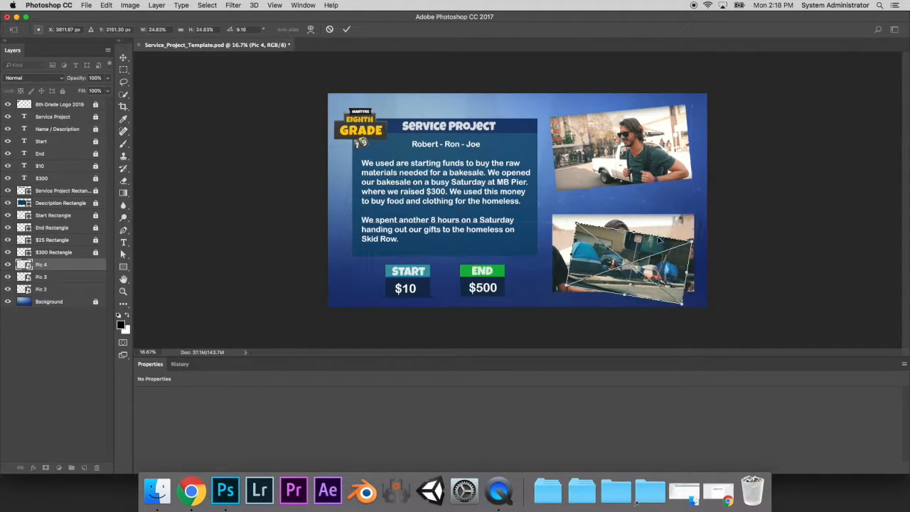
{"action": "key", "text": "Return"}
Move Pic 3 between Pic 2 and Pic 4, scaled to about 27% and tilted about 17° clockwise.
{"action": "key", "text": "alt+bracketleft"}
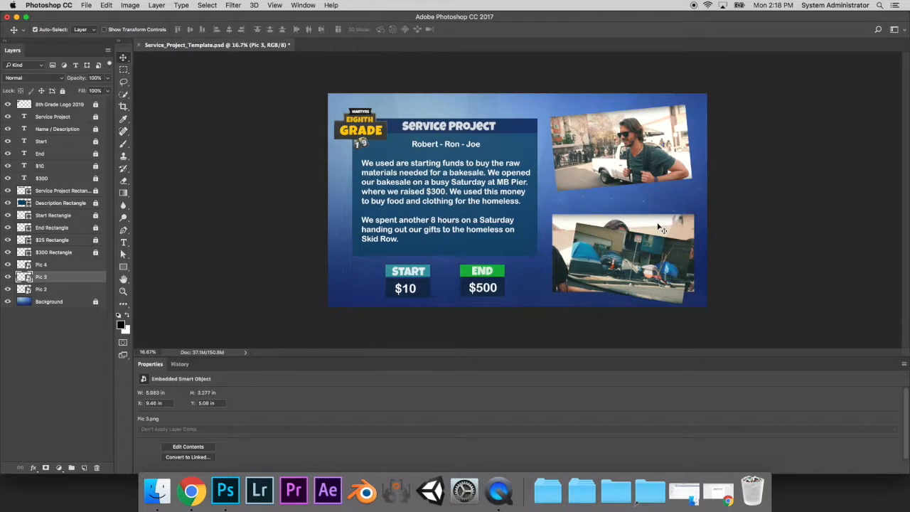
{"action": "key", "text": "ctrl+t"}
{"action": "left_click_drag", "start_coordinate": [658, 218], "coordinate": [613, 150]}
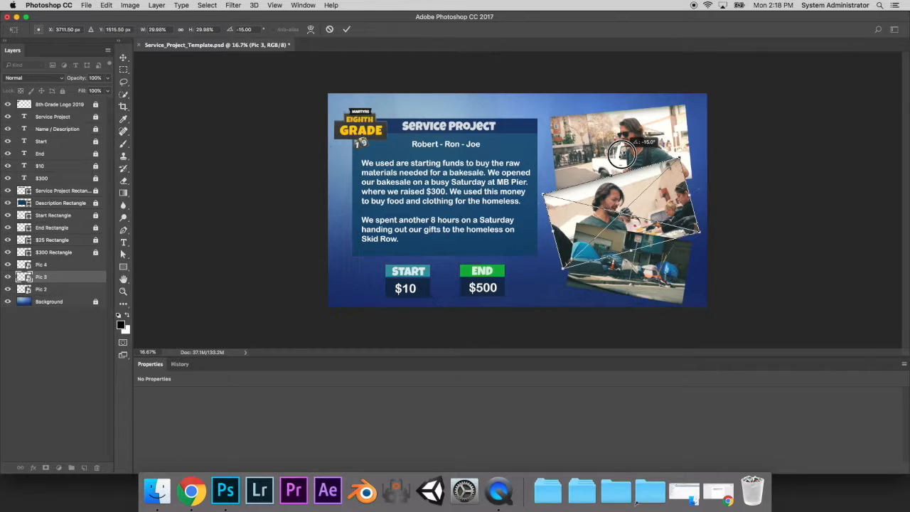
{"action": "left_click_drag", "start_coordinate": [679, 159], "coordinate": [669, 170]}
{"action": "left_click_drag", "start_coordinate": [636, 195], "coordinate": [691, 217]}
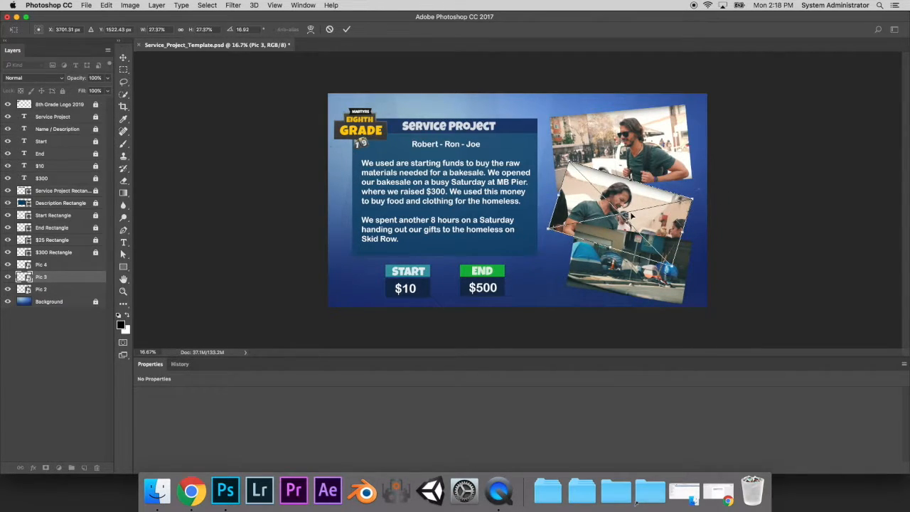
{"action": "key", "text": "Return"}
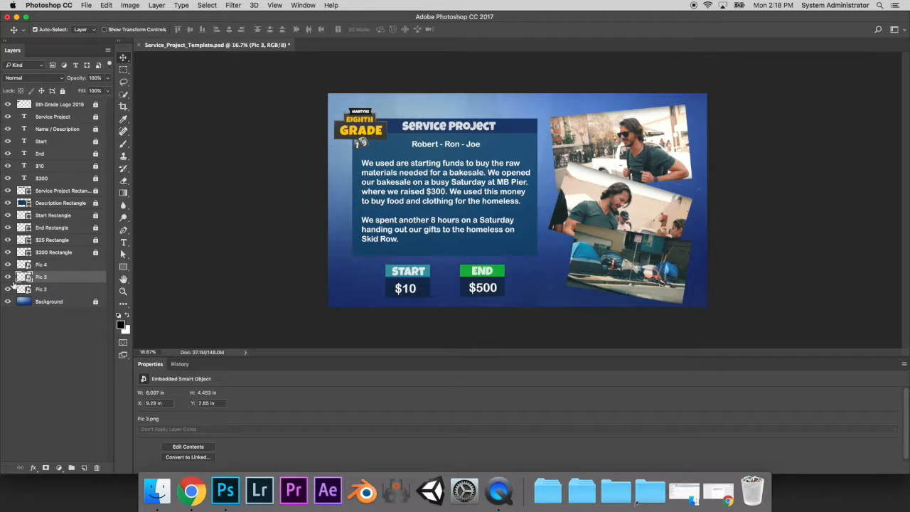
Move the Pic 3 layer above Pic 4, and lock the Pic 3, Pic 4 and Pic 2 layers.
{"action": "left_click_drag", "start_coordinate": [44, 280], "coordinate": [46, 263]}
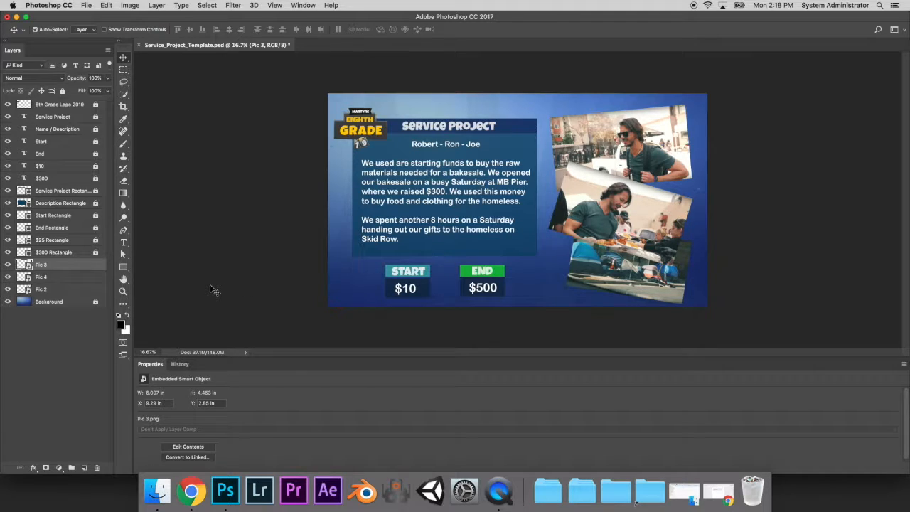
{"action": "left_click", "coordinate": [80, 291], "text": "shift"}
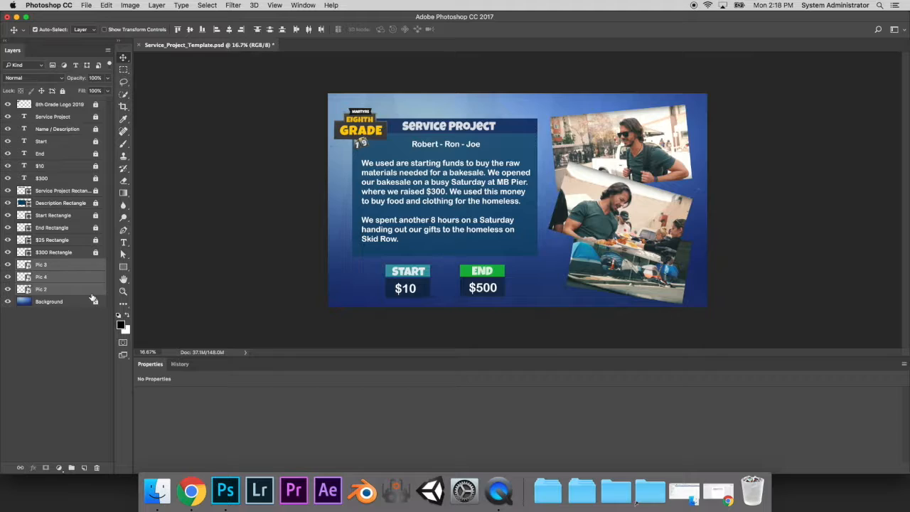
{"action": "left_click", "coordinate": [62, 91]}
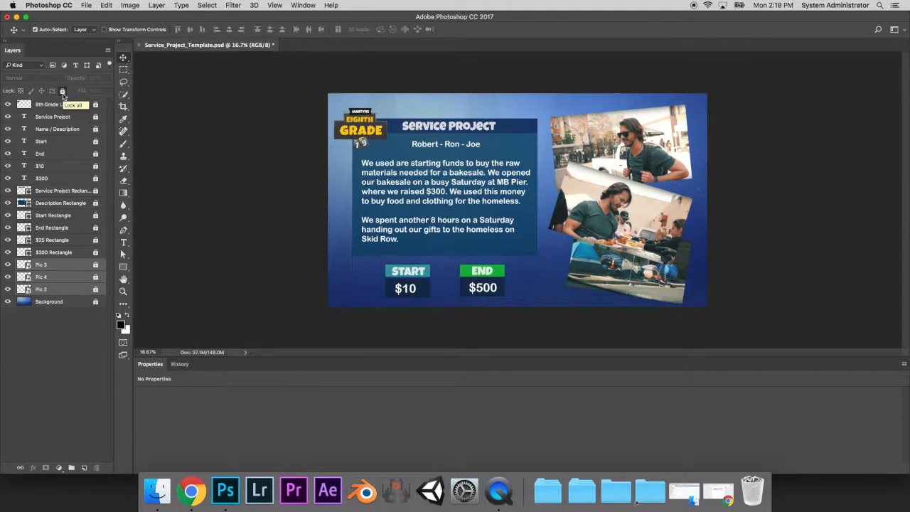
{"action": "left_click", "coordinate": [61, 346]}
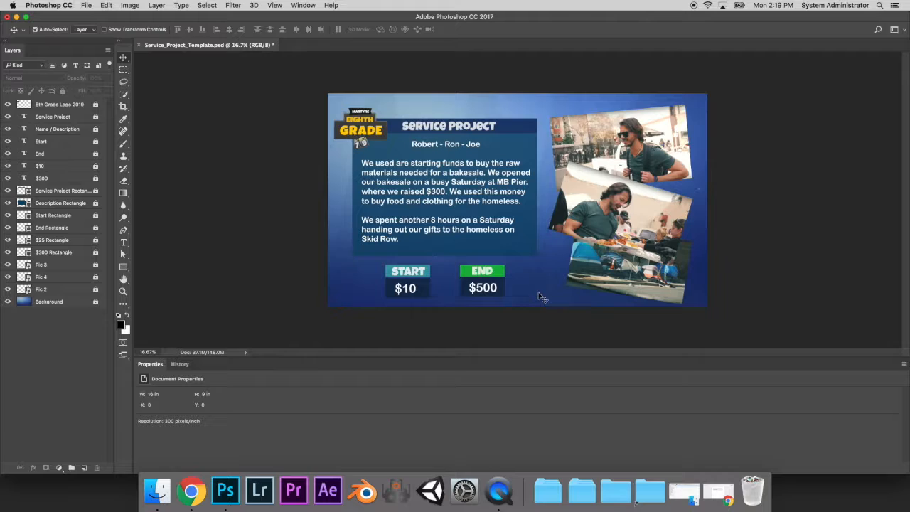
Unlock the Background layer, shift its hue slightly toward teal with a Hue/Saturation adjustment, and relock it.
{"action": "left_click", "coordinate": [53, 304]}
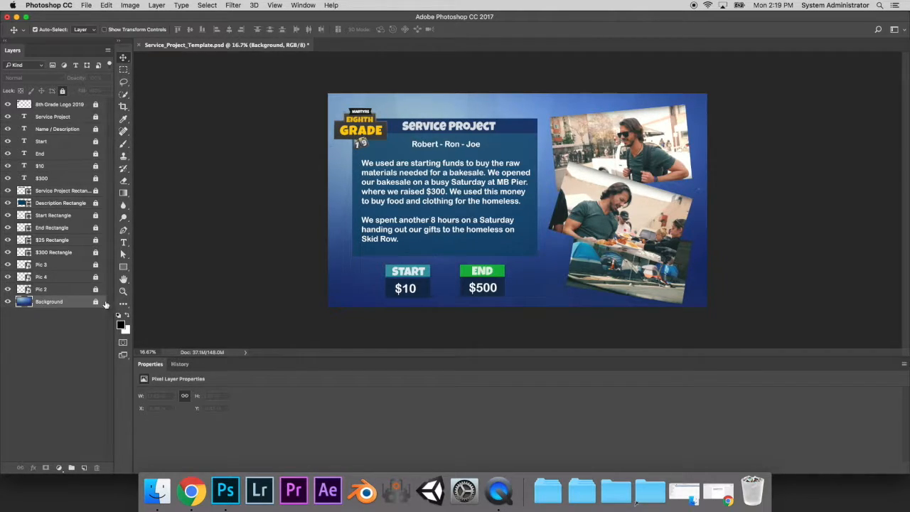
{"action": "left_click", "coordinate": [96, 304]}
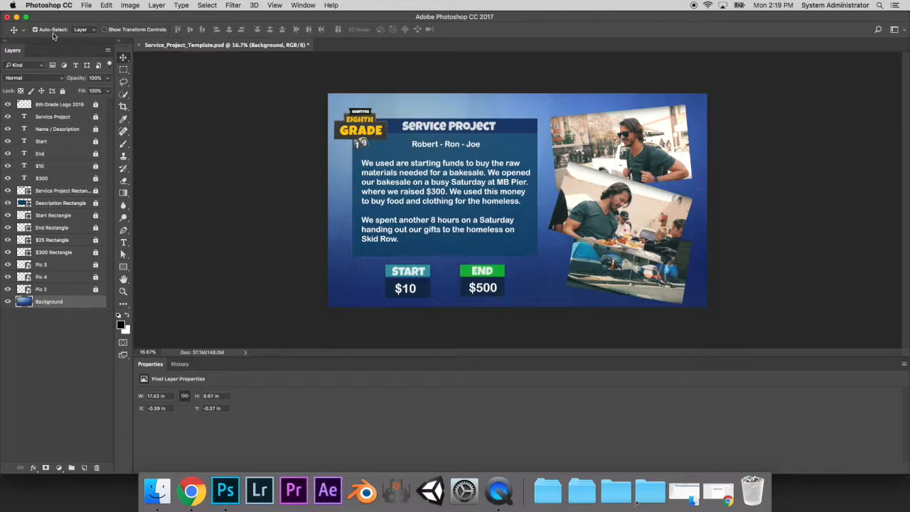
{"action": "left_click", "coordinate": [49, 4]}
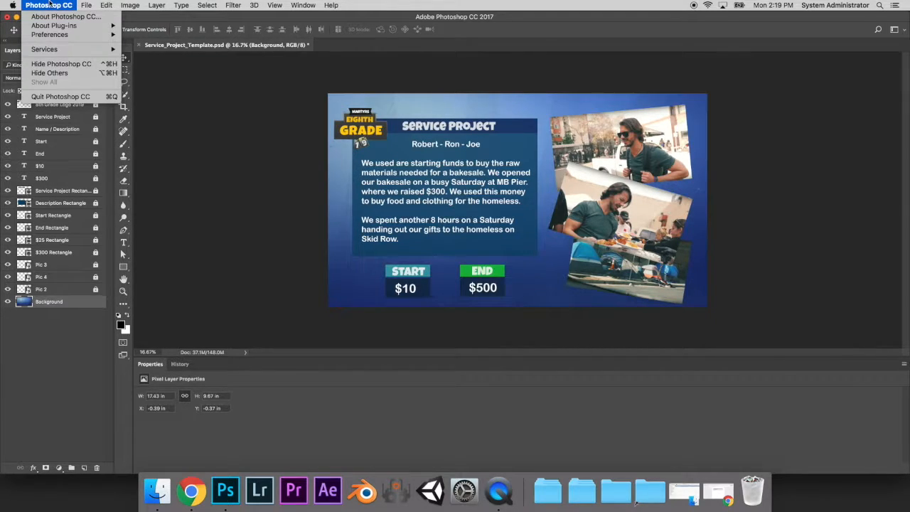
{"action": "mouse_move", "coordinate": [132, 6]}
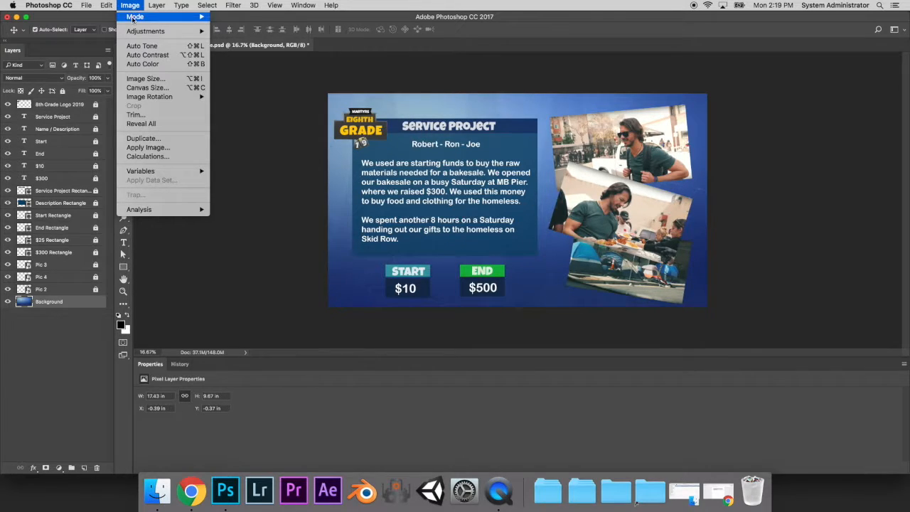
{"action": "mouse_move", "coordinate": [134, 31]}
{"action": "left_click", "coordinate": [282, 83]}
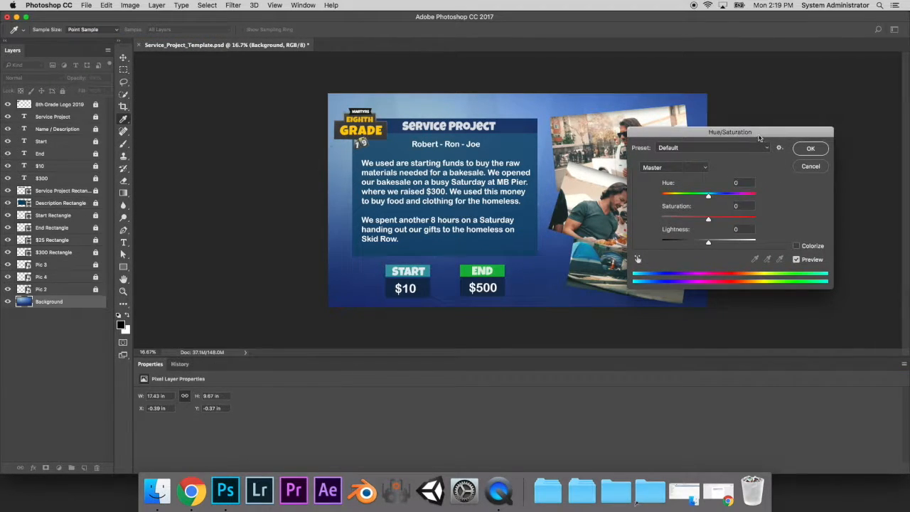
{"action": "left_click_drag", "start_coordinate": [756, 135], "coordinate": [244, 72]}
{"action": "mouse_move", "coordinate": [197, 132]}
{"action": "left_mouse_down"}
{"action": "mouse_move", "coordinate": [168, 135]}
{"action": "mouse_move", "coordinate": [229, 135]}
{"action": "mouse_move", "coordinate": [186, 135]}
{"action": "mouse_move", "coordinate": [198, 156]}
{"action": "mouse_move", "coordinate": [244, 157]}
{"action": "mouse_move", "coordinate": [139, 154]}
{"action": "mouse_move", "coordinate": [204, 154]}
{"action": "mouse_move", "coordinate": [196, 135]}
{"action": "mouse_move", "coordinate": [160, 135]}
{"action": "mouse_move", "coordinate": [191, 135]}
{"action": "left_mouse_up"}
{"action": "left_click", "coordinate": [298, 85]}
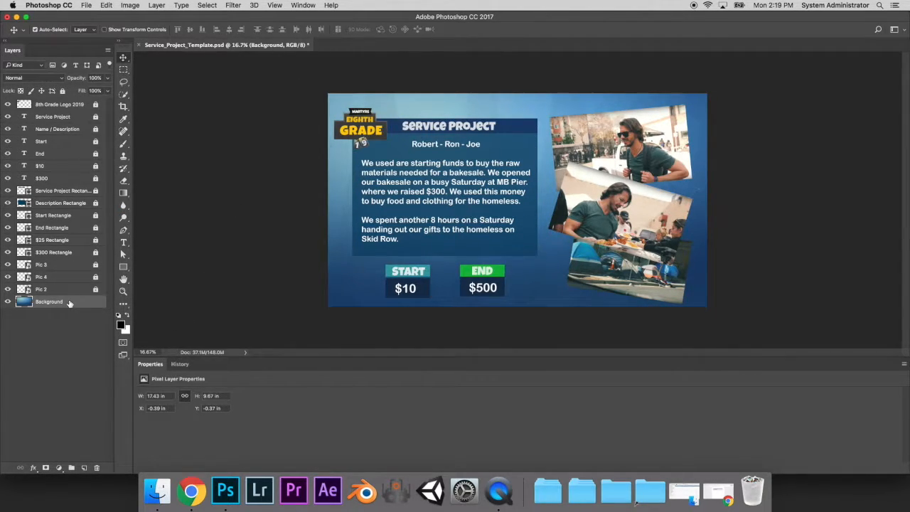
{"action": "left_click", "coordinate": [62, 92]}
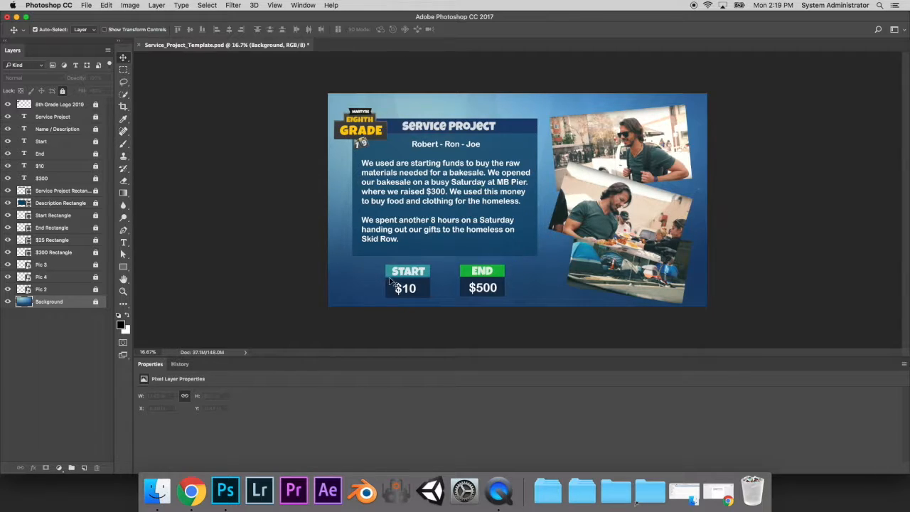
Unlock the Service Project Rectangle layer and open its fill color options.
{"action": "left_click", "coordinate": [57, 193]}
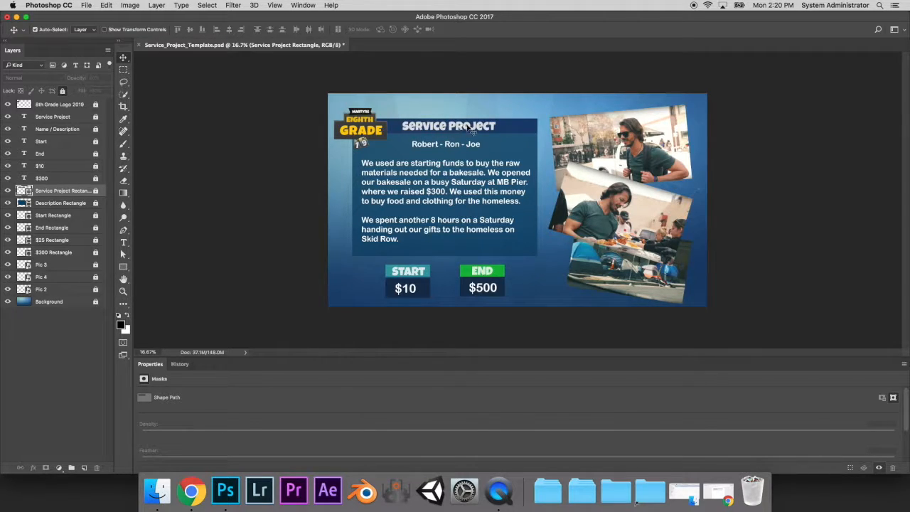
{"action": "left_click", "coordinate": [98, 193]}
{"action": "double_click", "coordinate": [77, 192]}
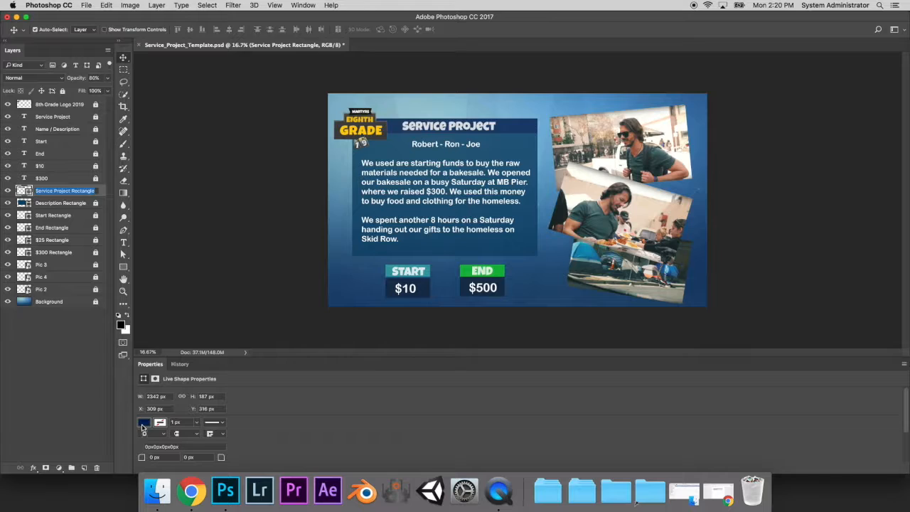
{"action": "left_click", "coordinate": [143, 424]}
Try out several preset swatches as the title rectangle's fill, ending on bright red.
{"action": "left_click", "coordinate": [165, 327]}
{"action": "left_click", "coordinate": [174, 328]}
{"action": "left_click", "coordinate": [188, 352]}
{"action": "left_click", "coordinate": [199, 351]}
{"action": "left_click", "coordinate": [229, 360]}
{"action": "left_click", "coordinate": [216, 379]}
{"action": "left_click", "coordinate": [206, 393]}
{"action": "left_click", "coordinate": [178, 371]}
{"action": "left_click", "coordinate": [191, 350]}
{"action": "left_click", "coordinate": [208, 385]}
{"action": "left_click", "coordinate": [182, 368]}
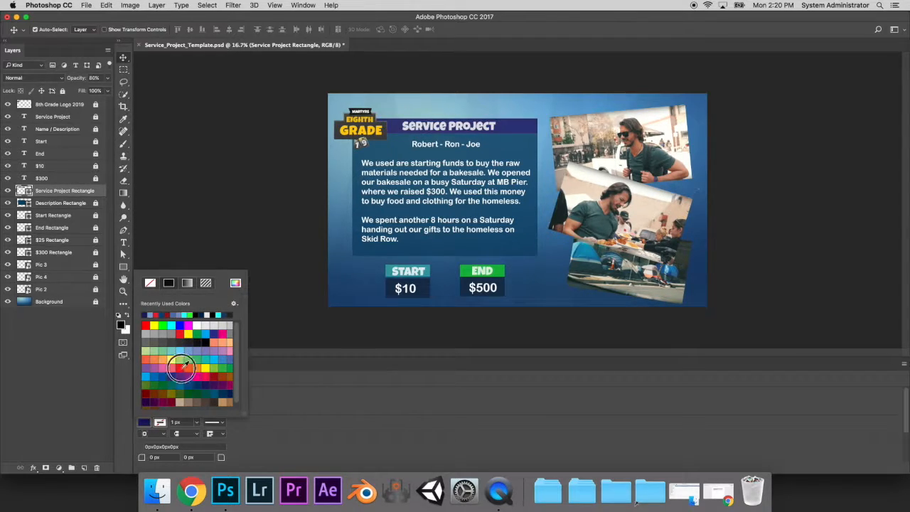
Set the Service Project Rectangle's fill to the custom dark red 9d2a35 and lock the layer.
{"action": "left_click", "coordinate": [235, 284]}
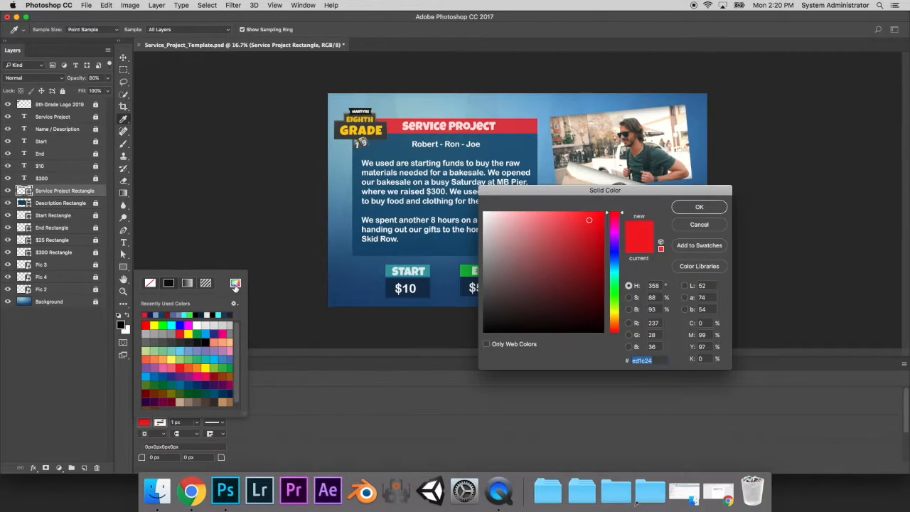
{"action": "left_click_drag", "start_coordinate": [540, 259], "coordinate": [613, 267]}
{"action": "left_click", "coordinate": [613, 267]}
{"action": "left_click_drag", "start_coordinate": [609, 236], "coordinate": [609, 213]}
{"action": "left_click_drag", "start_coordinate": [551, 224], "coordinate": [571, 258]}
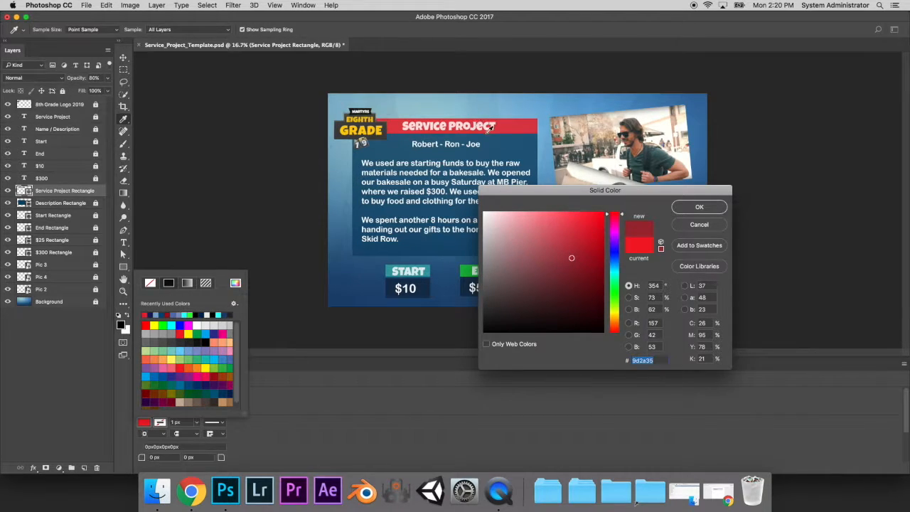
{"action": "left_click", "coordinate": [700, 207]}
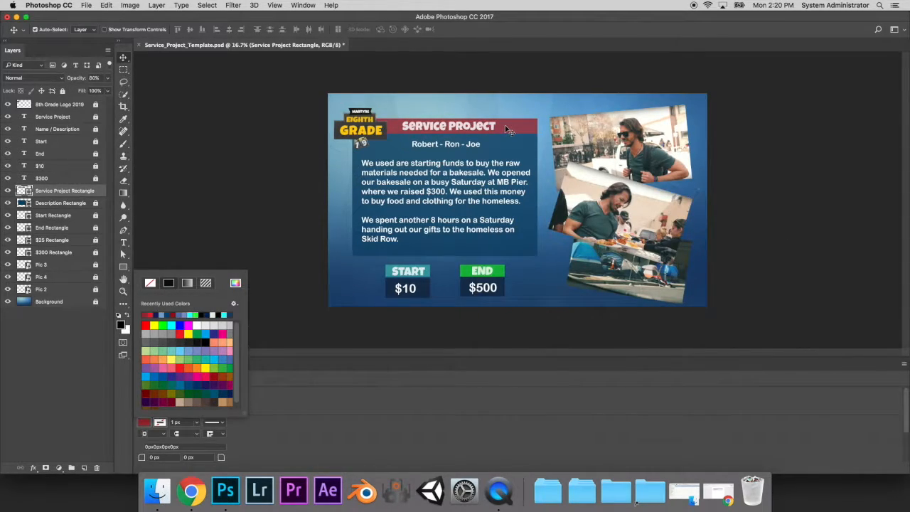
{"action": "left_click", "coordinate": [76, 195]}
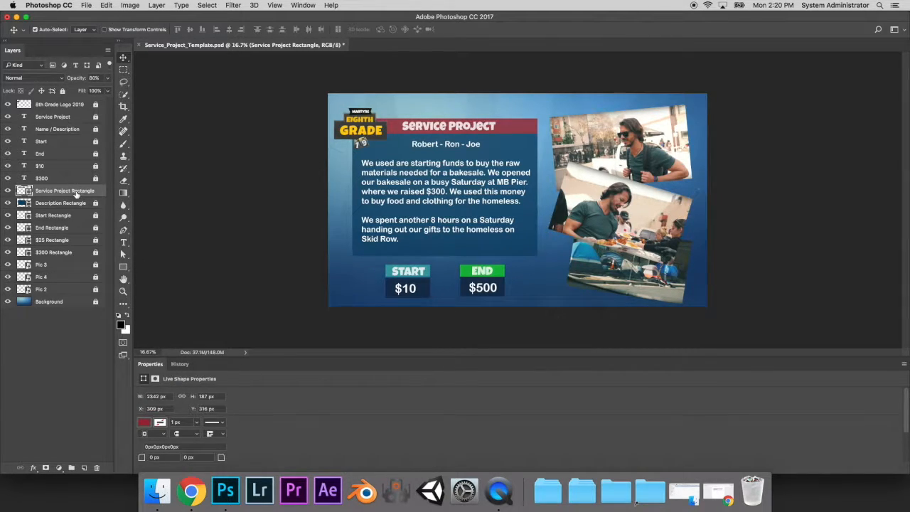
{"action": "left_click", "coordinate": [62, 91]}
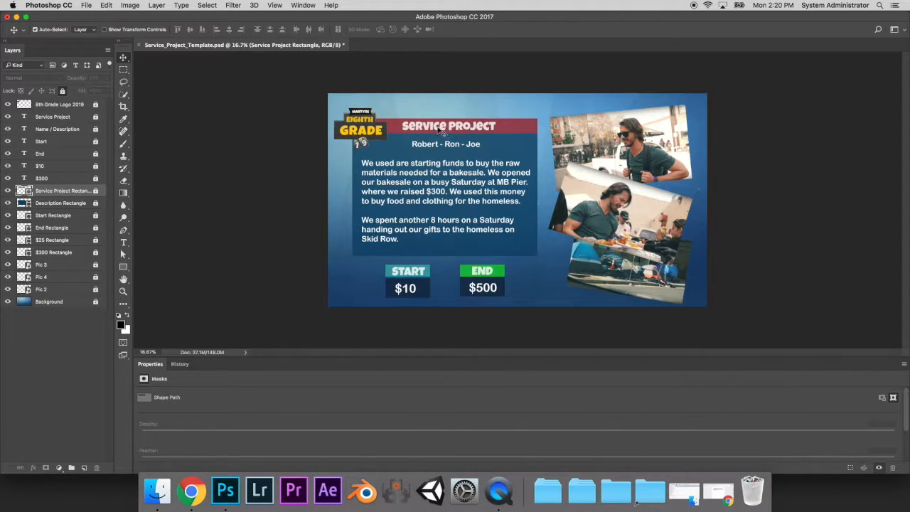
Unlock the Service Project text layer and activate the Type tool for it.
{"action": "left_click", "coordinate": [42, 117]}
{"action": "double_click", "coordinate": [84, 121]}
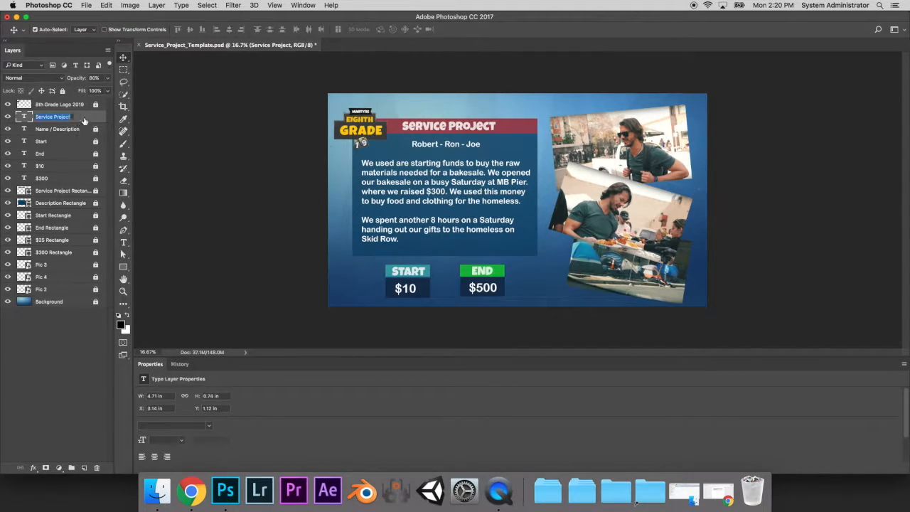
{"action": "left_click", "coordinate": [123, 243]}
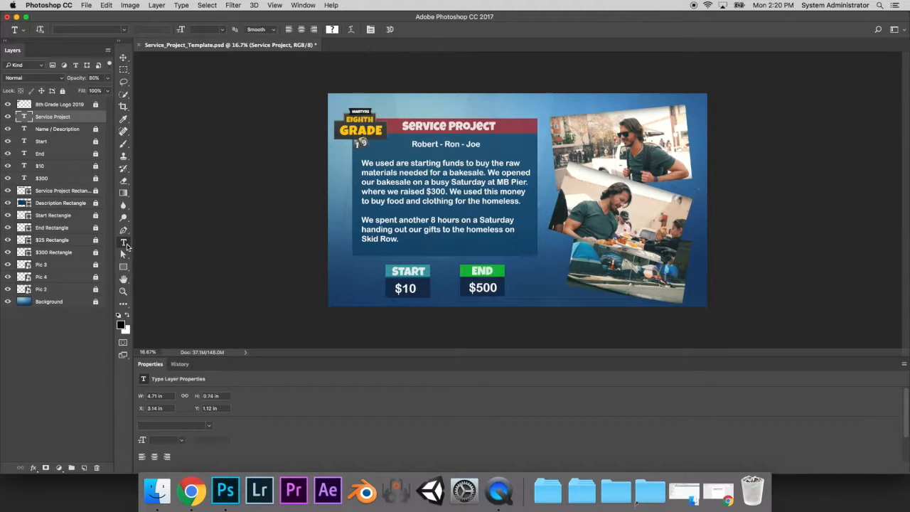
Change the Service Project title's text color to bright yellow-green and lock the text layer.
{"action": "left_click", "coordinate": [331, 30]}
{"action": "left_click_drag", "start_coordinate": [582, 235], "coordinate": [505, 249]}
{"action": "left_click", "coordinate": [619, 262]}
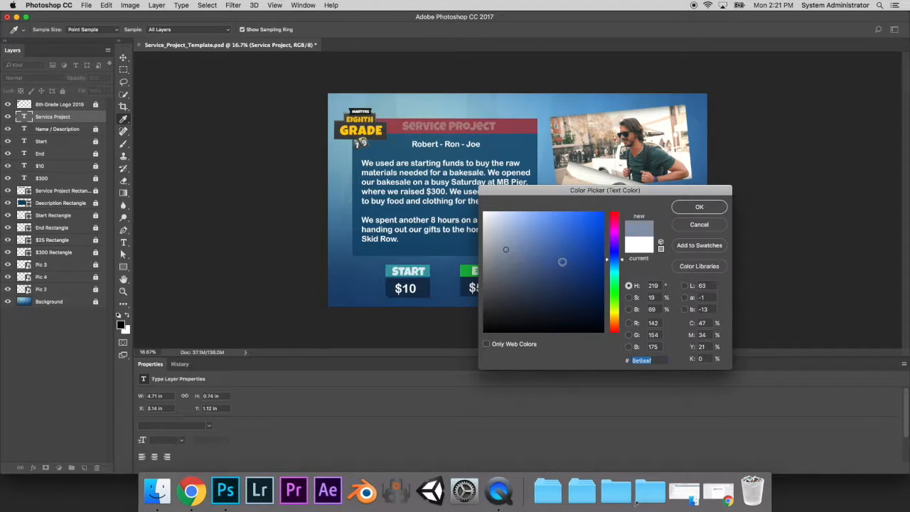
{"action": "mouse_move", "coordinate": [562, 262]}
{"action": "left_mouse_down"}
{"action": "mouse_move", "coordinate": [561, 238]}
{"action": "mouse_move", "coordinate": [479, 226]}
{"action": "mouse_move", "coordinate": [500, 245]}
{"action": "mouse_move", "coordinate": [483, 256]}
{"action": "left_mouse_up"}
{"action": "left_click", "coordinate": [619, 222]}
{"action": "left_click", "coordinate": [614, 309]}
{"action": "mouse_move", "coordinate": [591, 298]}
{"action": "left_mouse_down"}
{"action": "mouse_move", "coordinate": [573, 248]}
{"action": "mouse_move", "coordinate": [584, 221]}
{"action": "left_mouse_up"}
{"action": "left_click", "coordinate": [698, 207]}
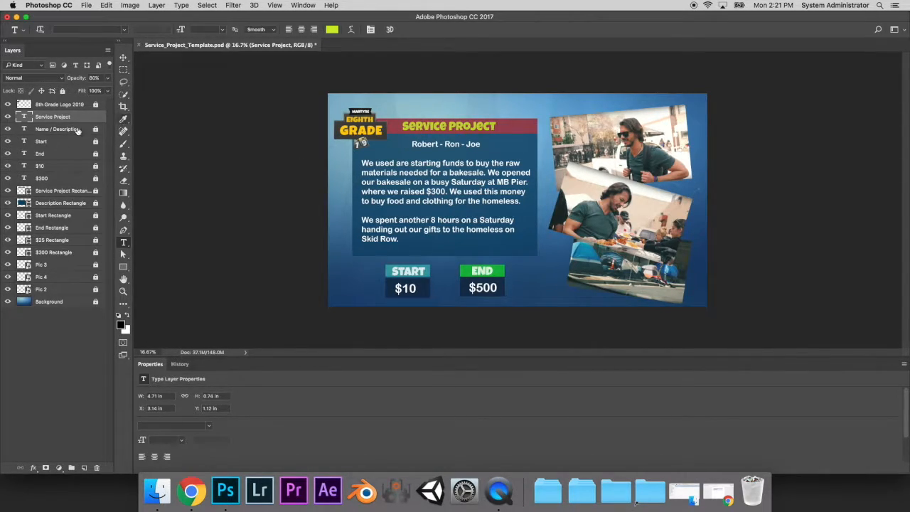
{"action": "left_click", "coordinate": [62, 90]}
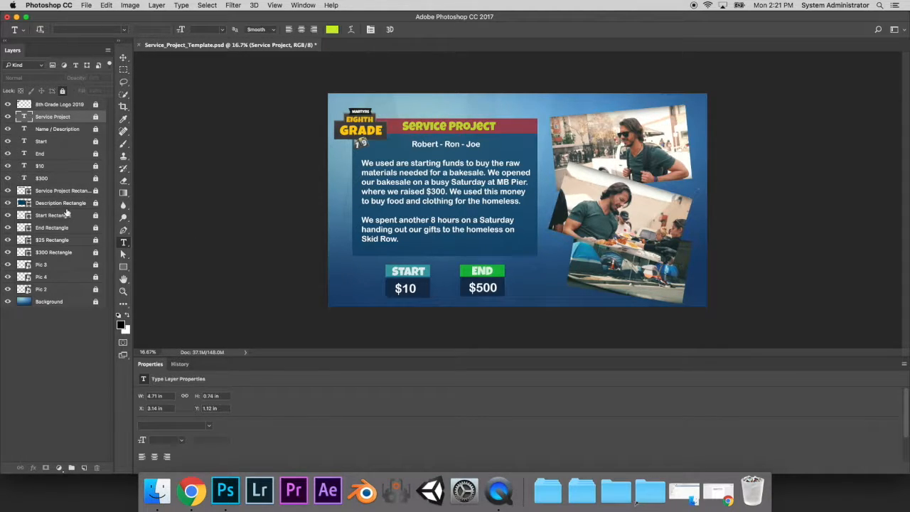
{"action": "left_click", "coordinate": [60, 203]}
{"action": "left_click", "coordinate": [69, 215]}
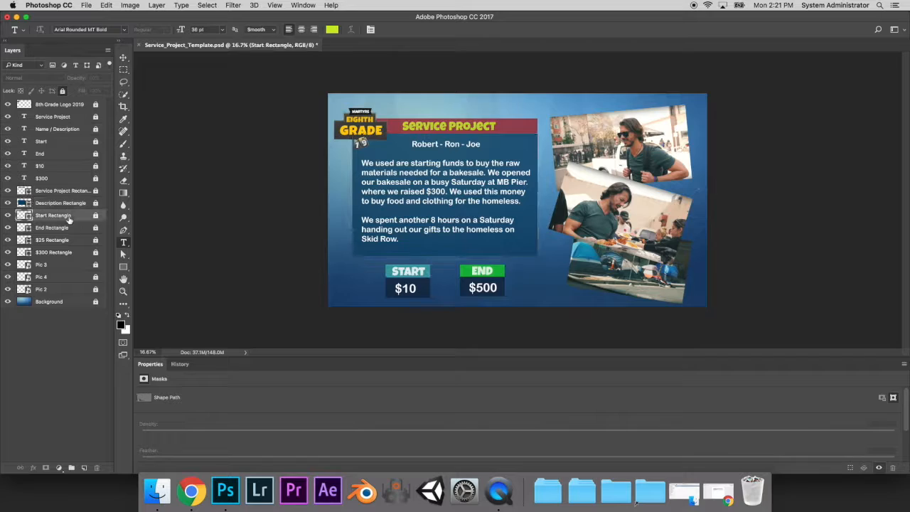
{"action": "left_click", "coordinate": [69, 227]}
{"action": "left_click", "coordinate": [68, 240]}
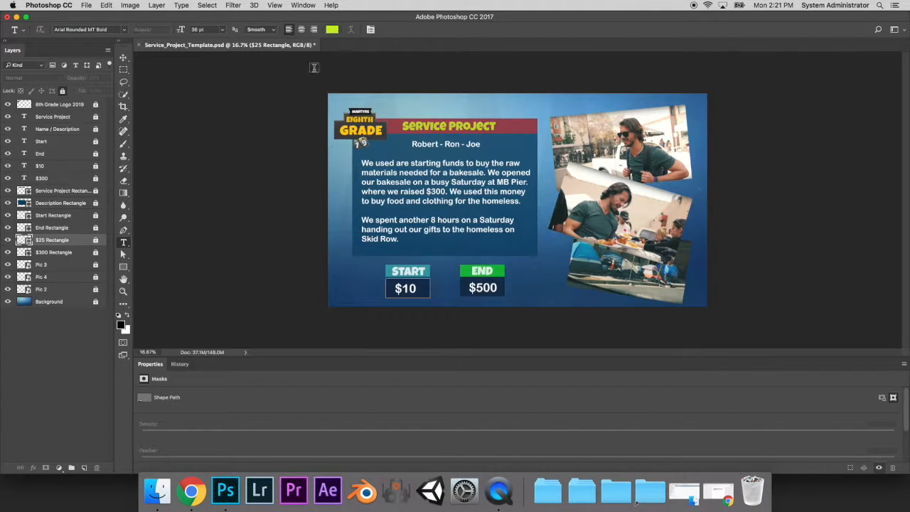
Start saving the document under a new name and choose the teacher's own folder inside Student Files (8th) as the location.
{"action": "left_click", "coordinate": [87, 6]}
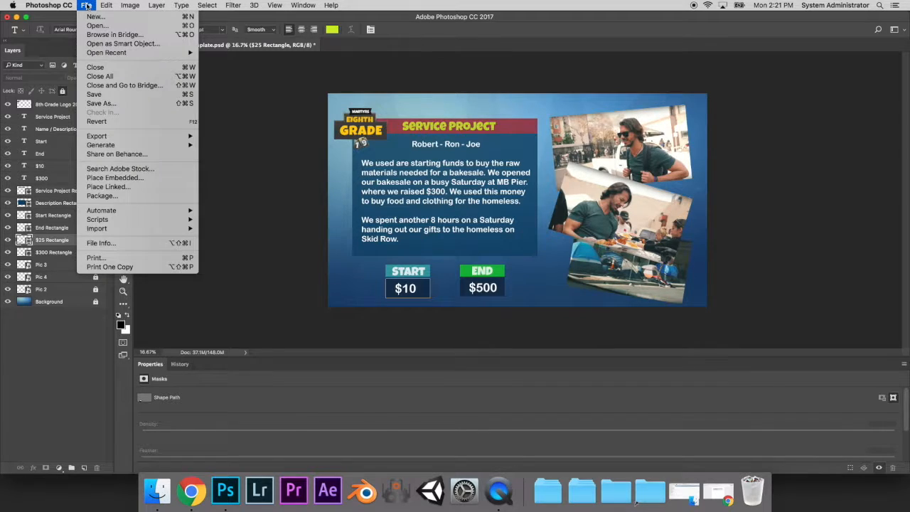
{"action": "left_click", "coordinate": [122, 104]}
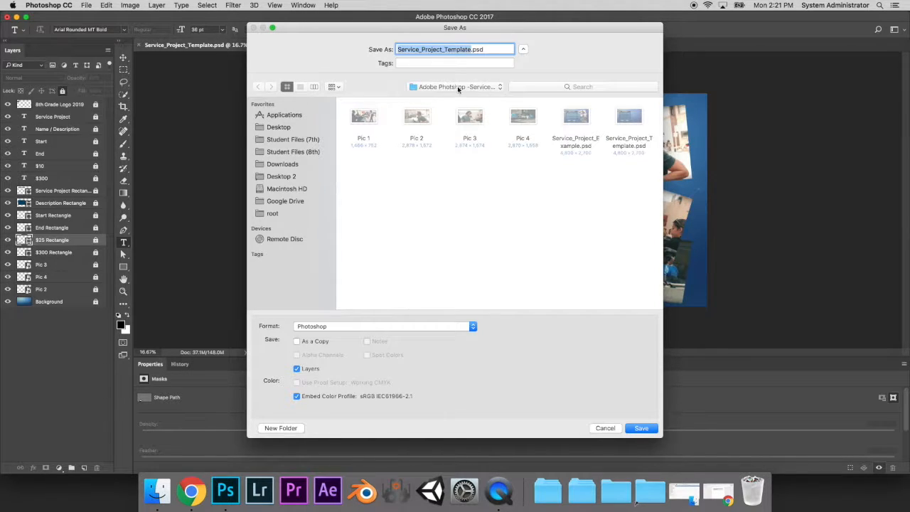
{"action": "left_click", "coordinate": [523, 49]}
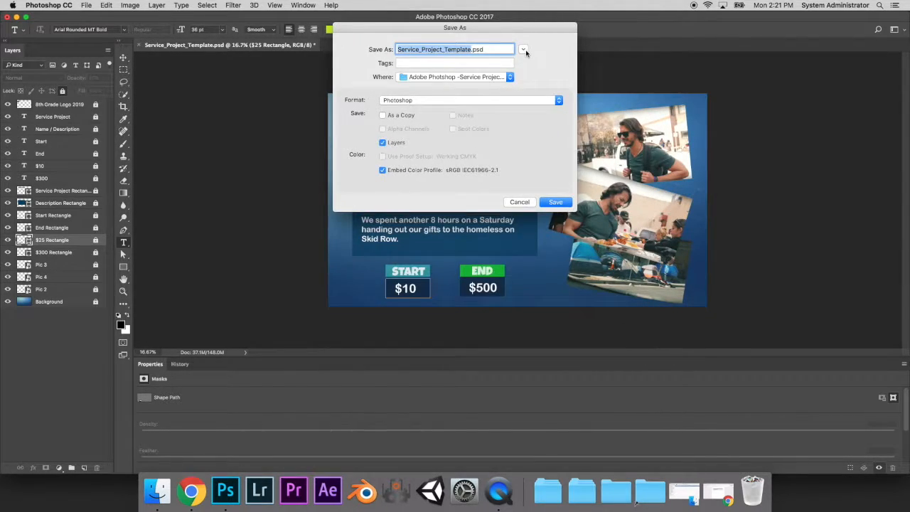
{"action": "left_click", "coordinate": [523, 50]}
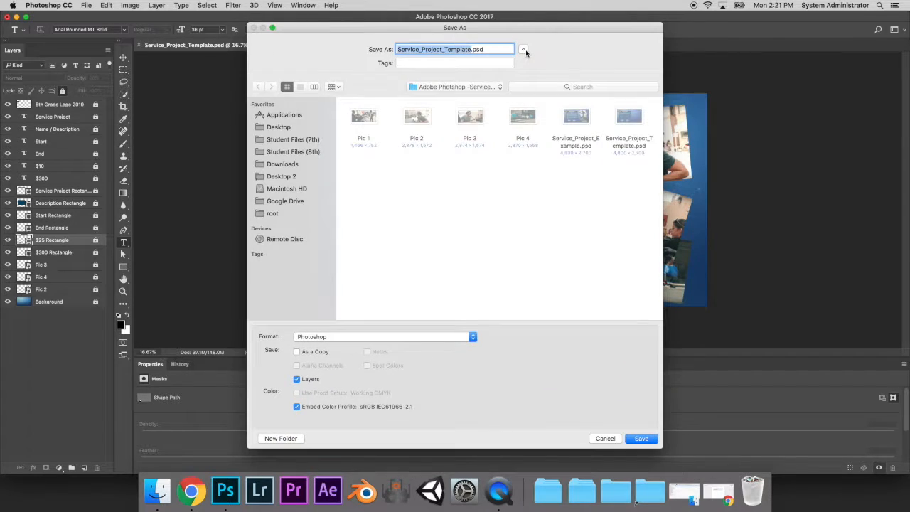
{"action": "left_click", "coordinate": [299, 152]}
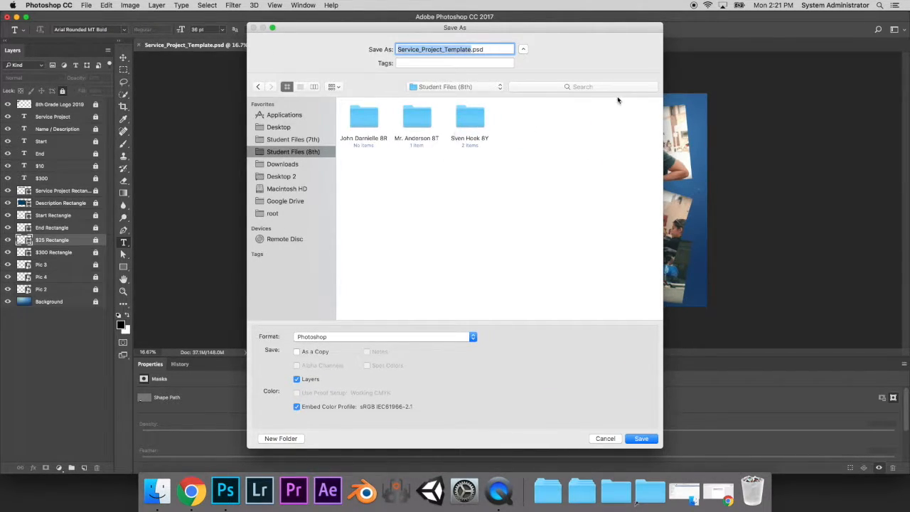
{"action": "left_click", "coordinate": [584, 86]}
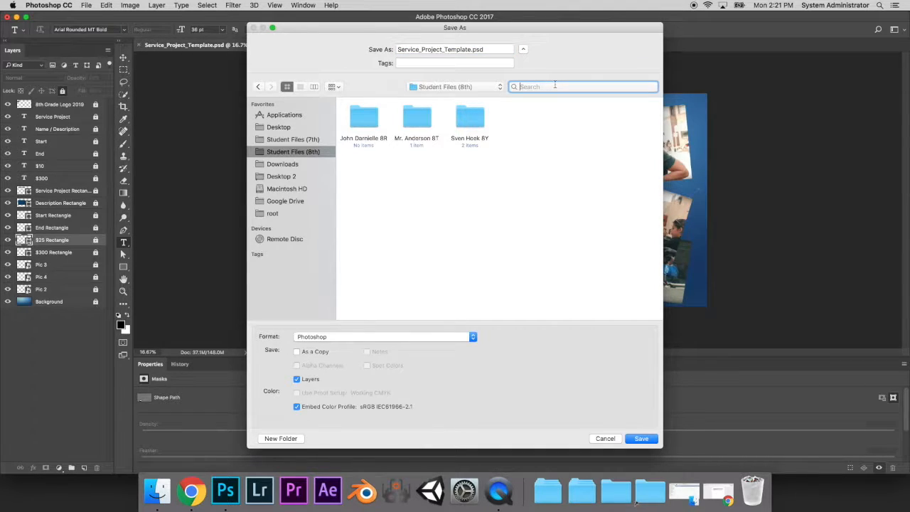
{"action": "type", "text": "mr"}
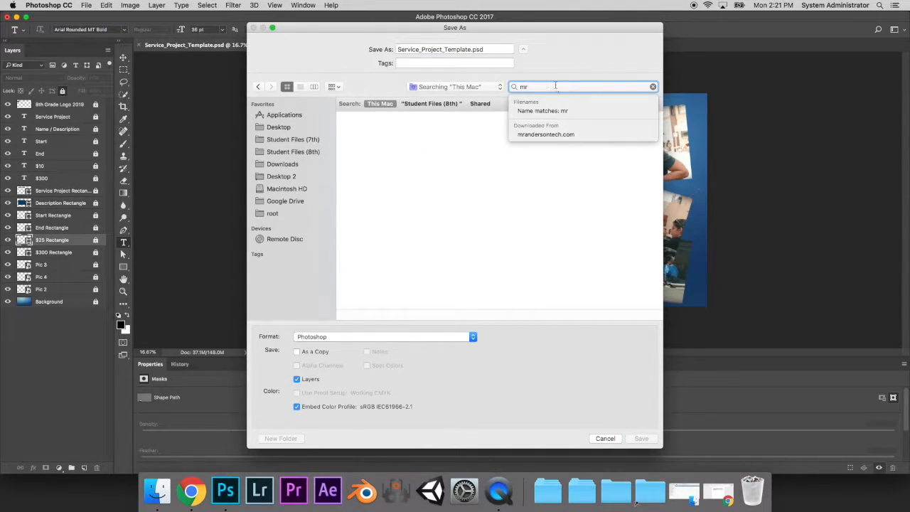
{"action": "double_click", "coordinate": [418, 142]}
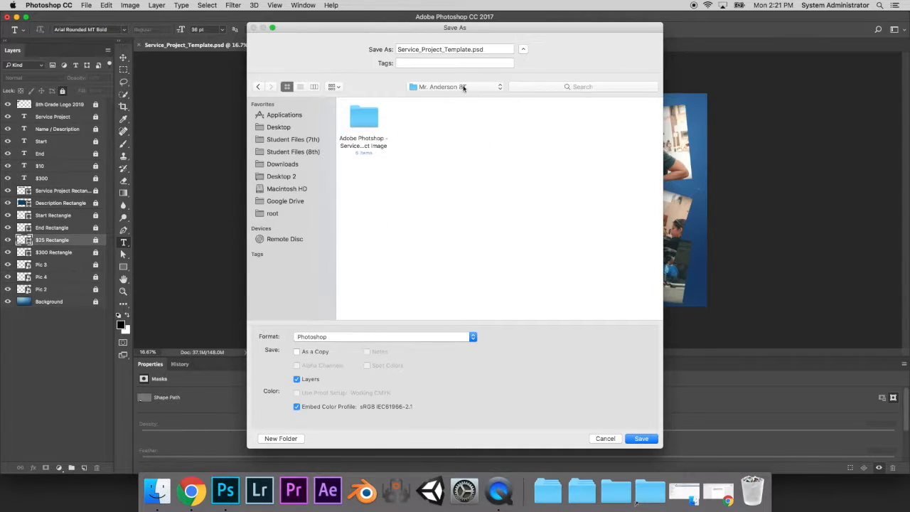
Replace "Template" in the file name Service_Project_Template.psd with the teacher's name and save the Photoshop file.
{"action": "triple_click", "coordinate": [442, 50]}
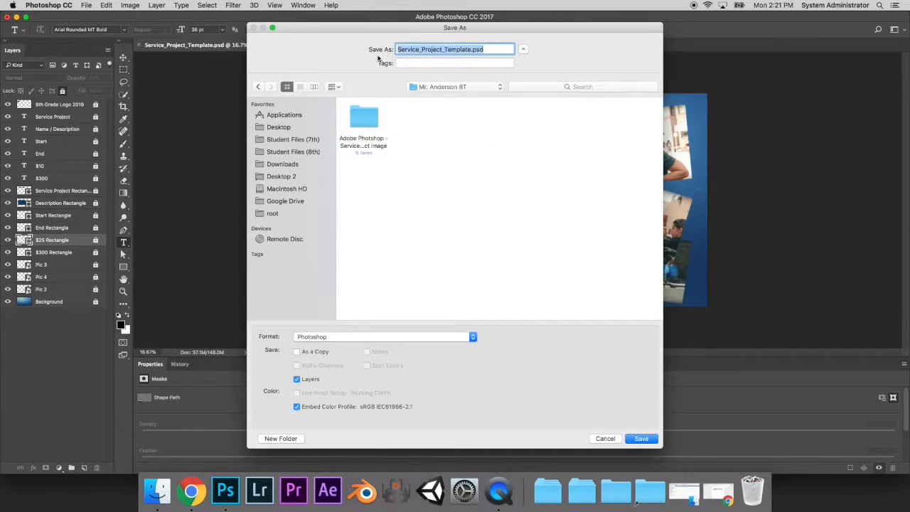
{"action": "left_click", "coordinate": [463, 50]}
{"action": "left_click_drag", "start_coordinate": [471, 49], "coordinate": [445, 49]}
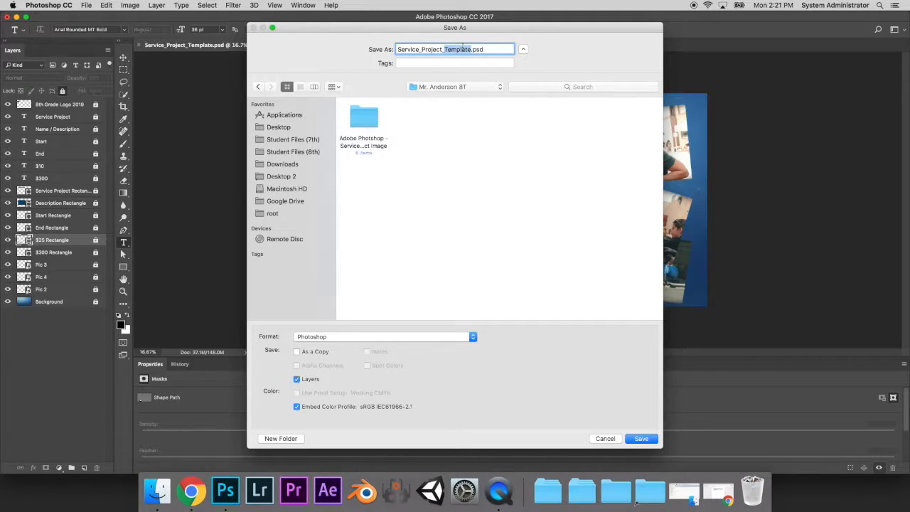
{"action": "type", "text": "Mr_Anderson"}
{"action": "left_click", "coordinate": [648, 441]}
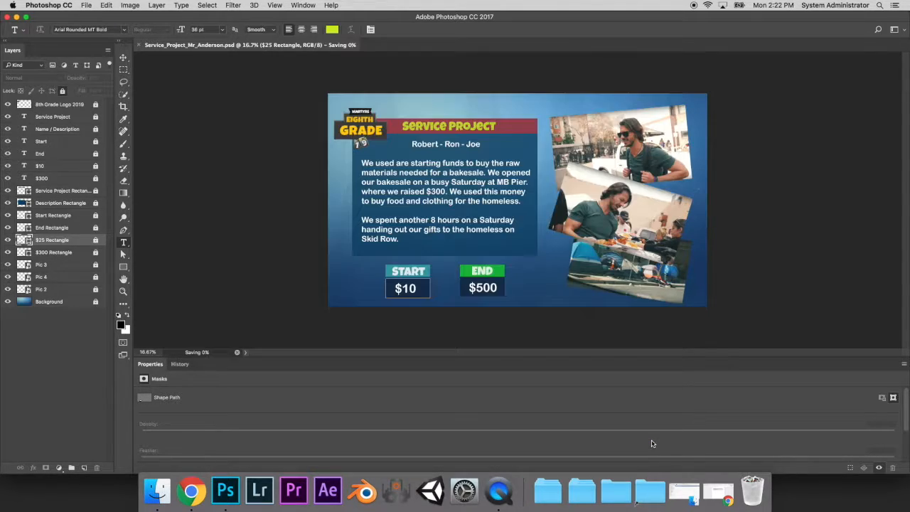